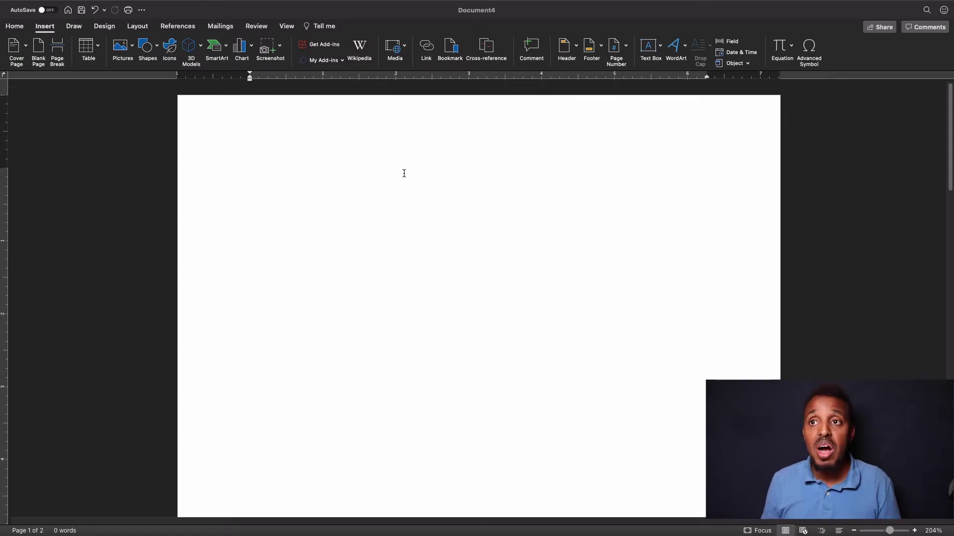
Start adding page numbers to the document, positioned at the bottom of the page (Footer).
click(15, 25)
click(45, 27)
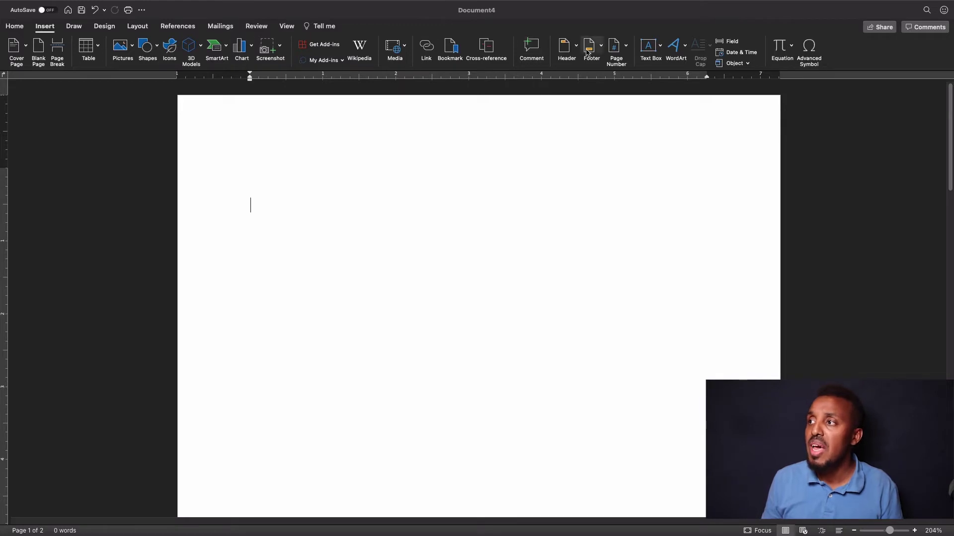
click(626, 47)
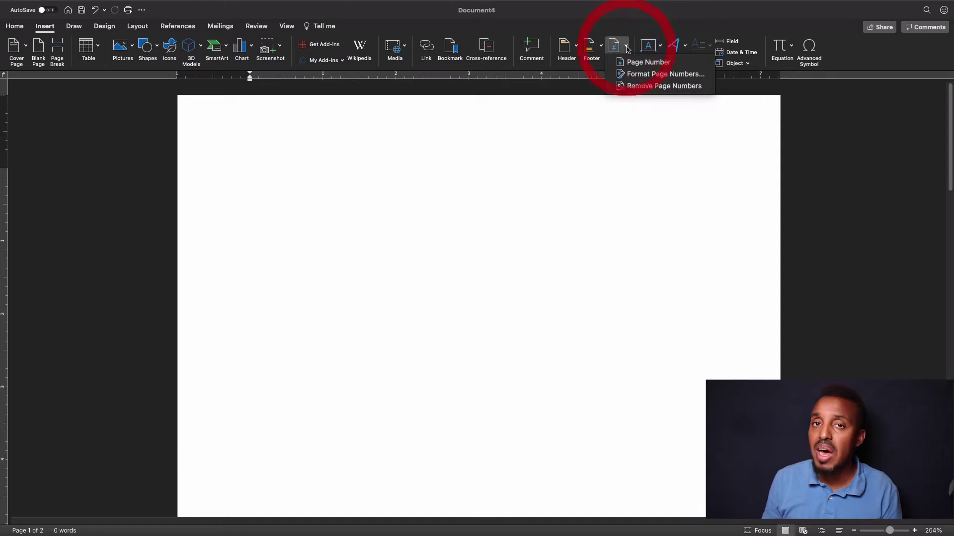
click(641, 67)
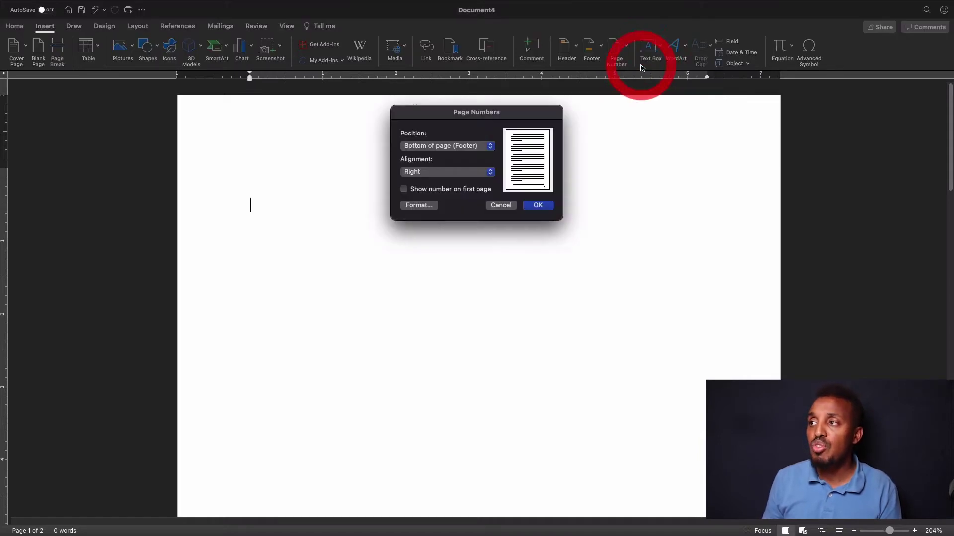
click(422, 147)
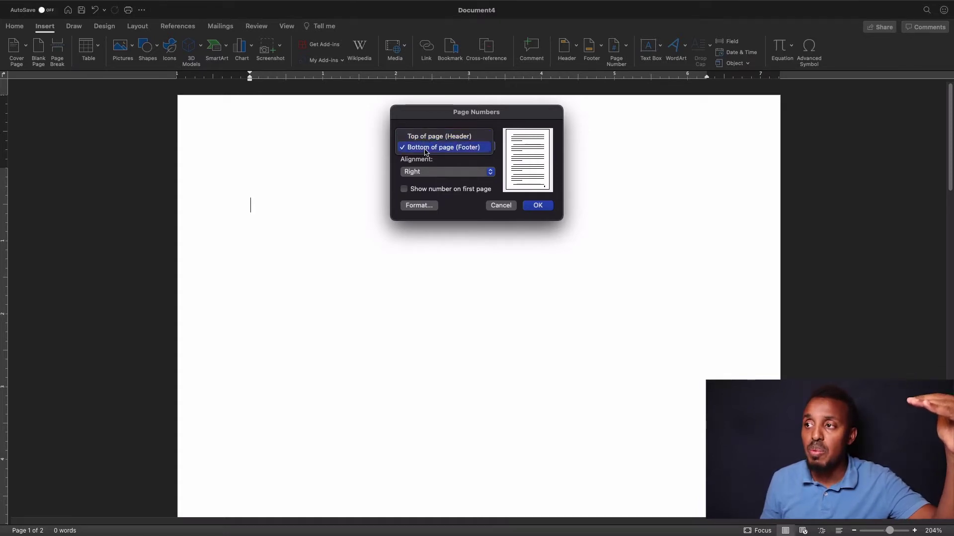
click(425, 148)
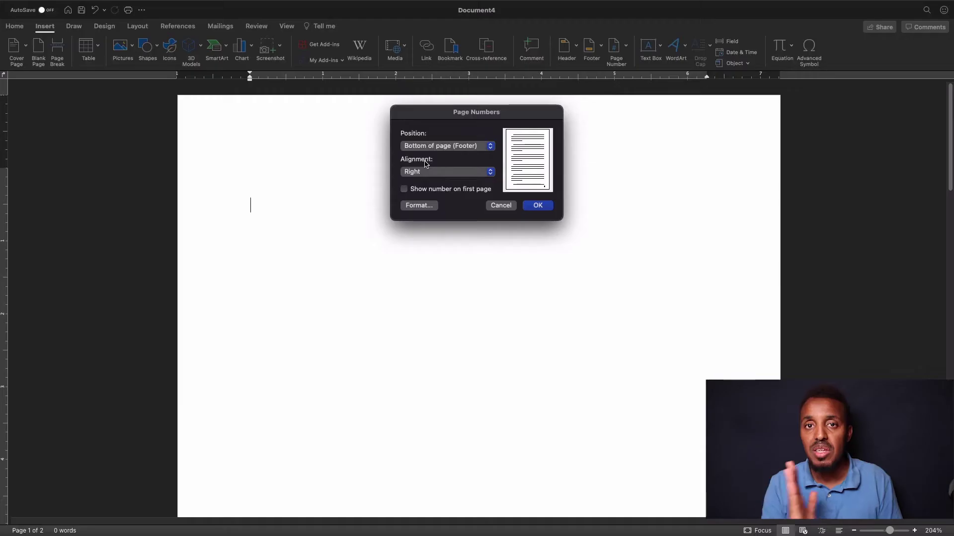
Try the Centre and Outside alignments for the page numbers and set the alignment back to Right.
click(423, 171)
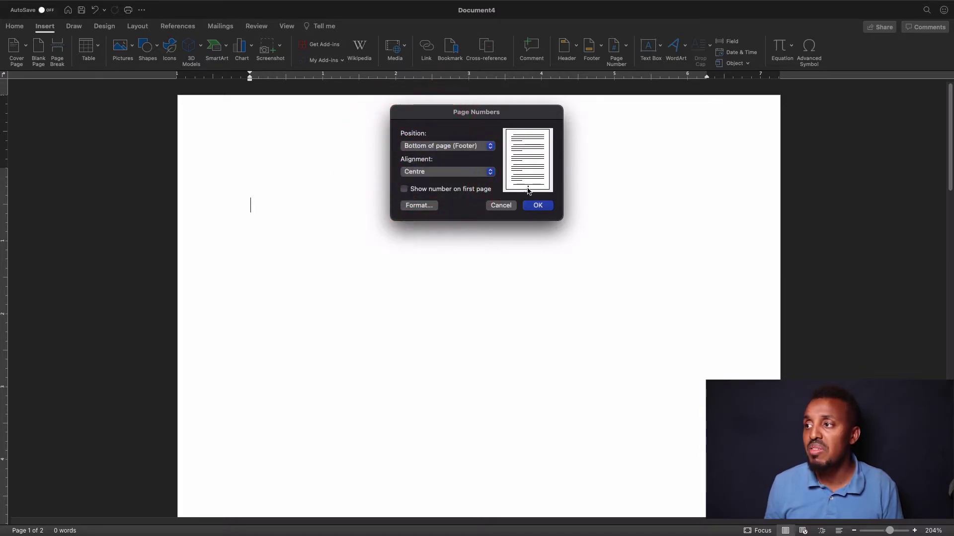
click(427, 162)
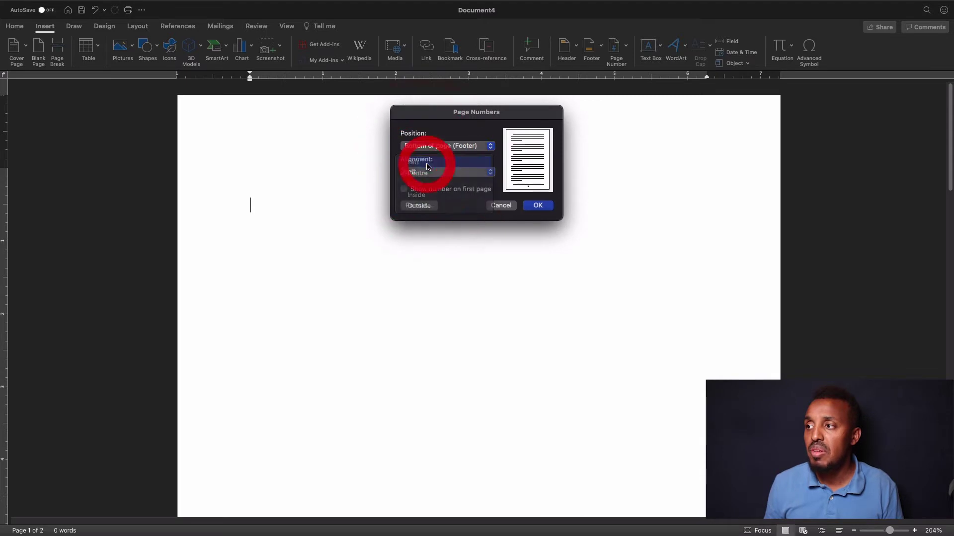
click(426, 171)
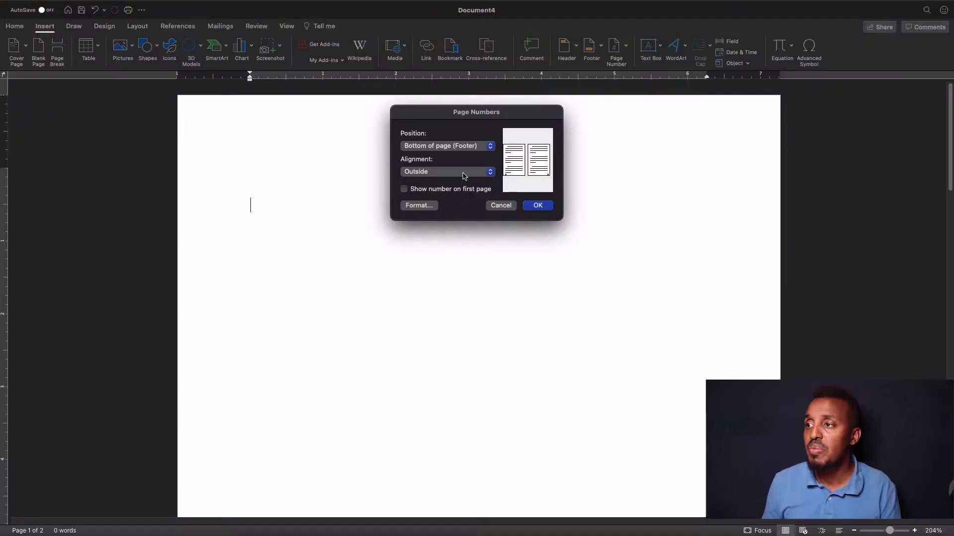
click(464, 176)
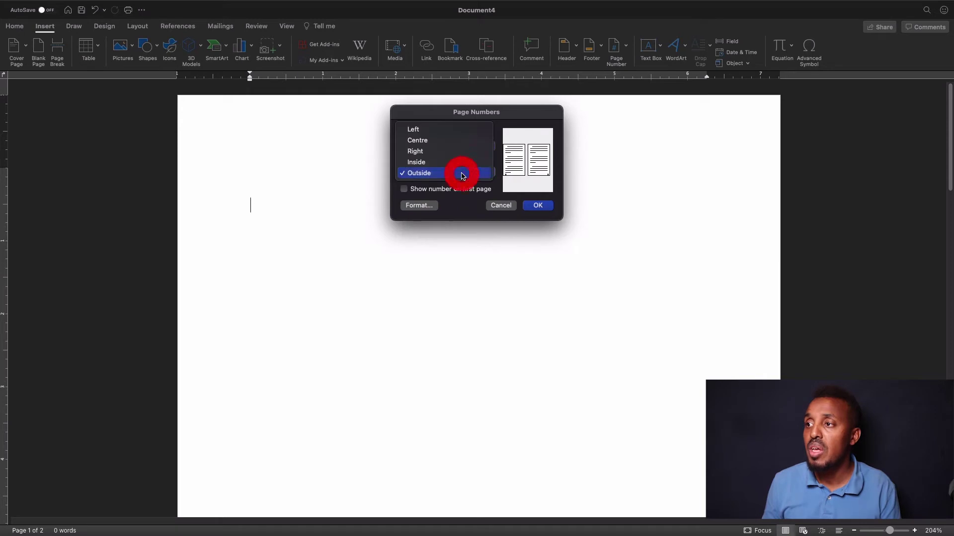
click(430, 152)
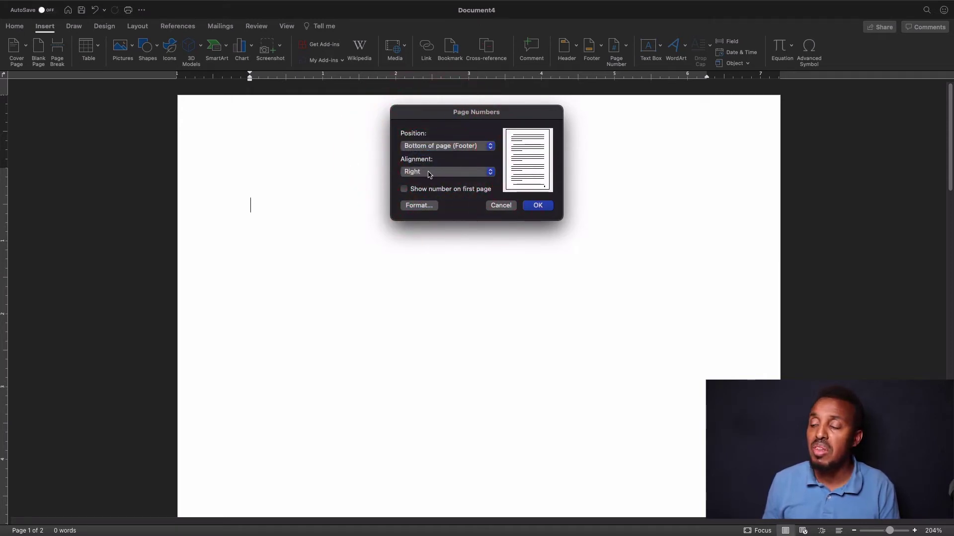
click(427, 172)
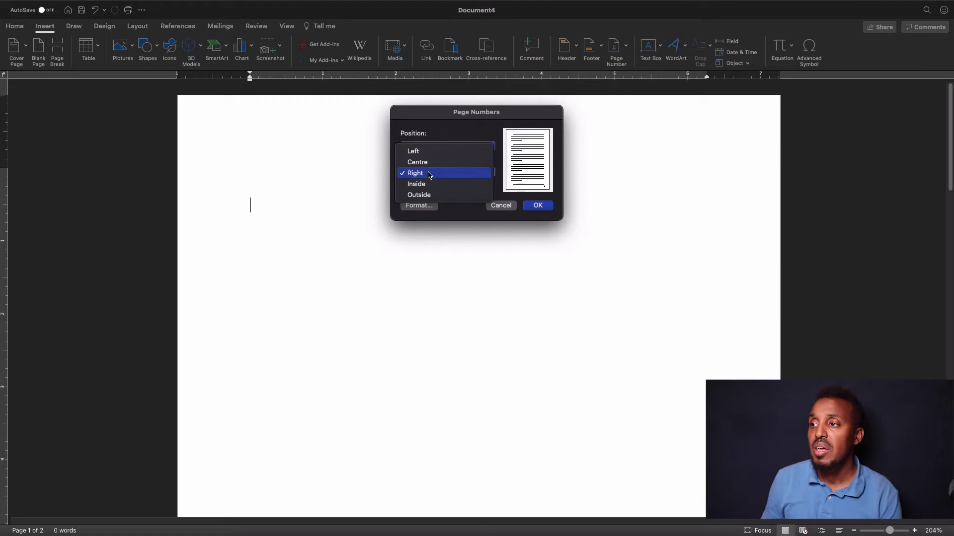
click(430, 173)
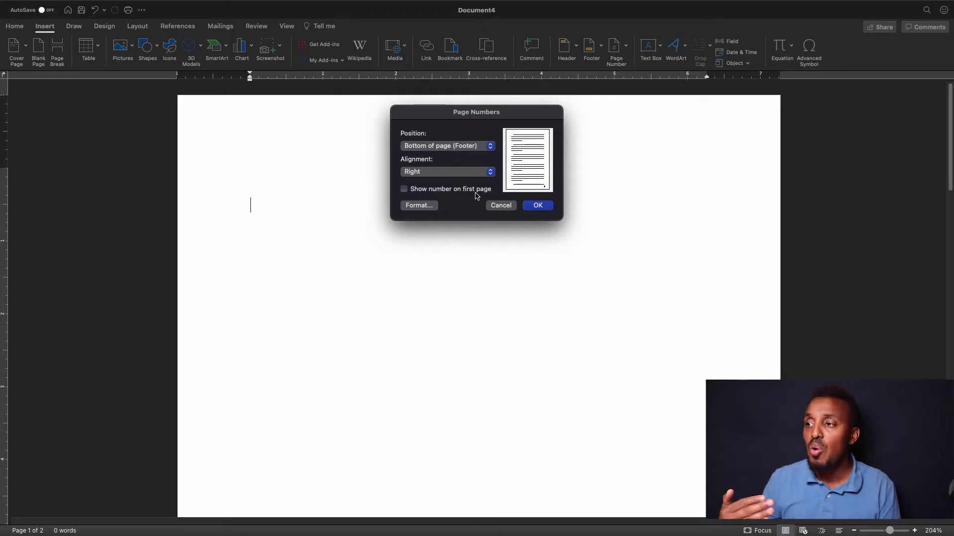
Insert the right-aligned footer page numbers with the number hidden on the first page.
click(405, 190)
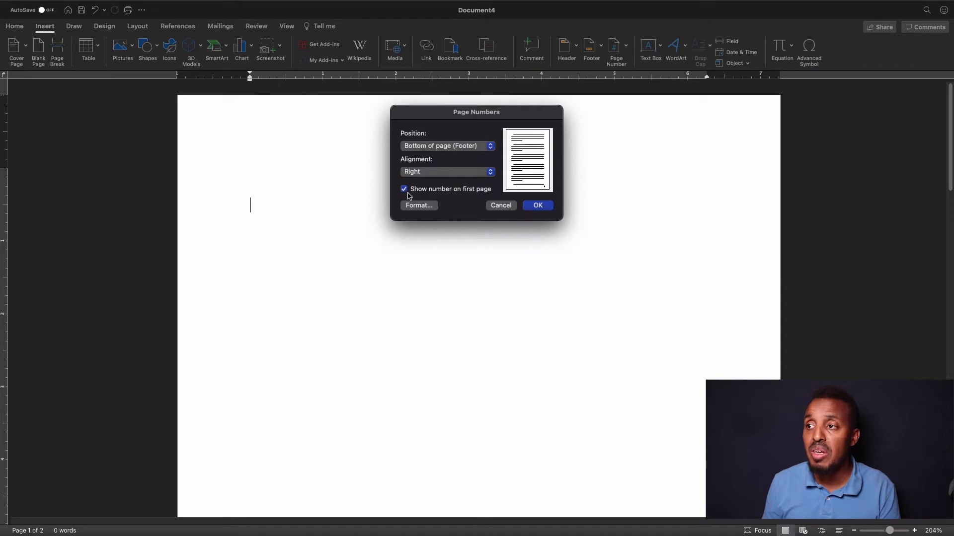
click(404, 191)
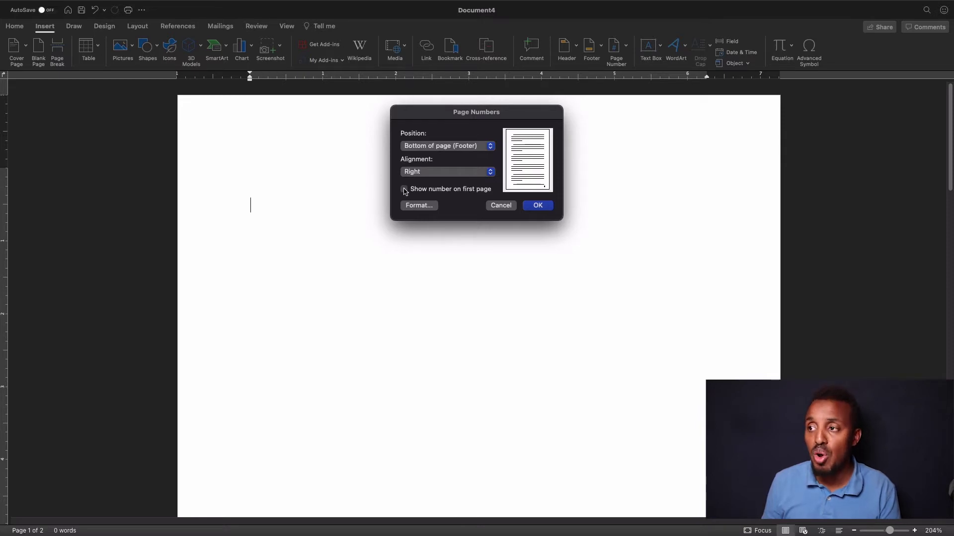
click(542, 212)
scroll(383, 332, down, 4)
scroll(382, 331, down, 6)
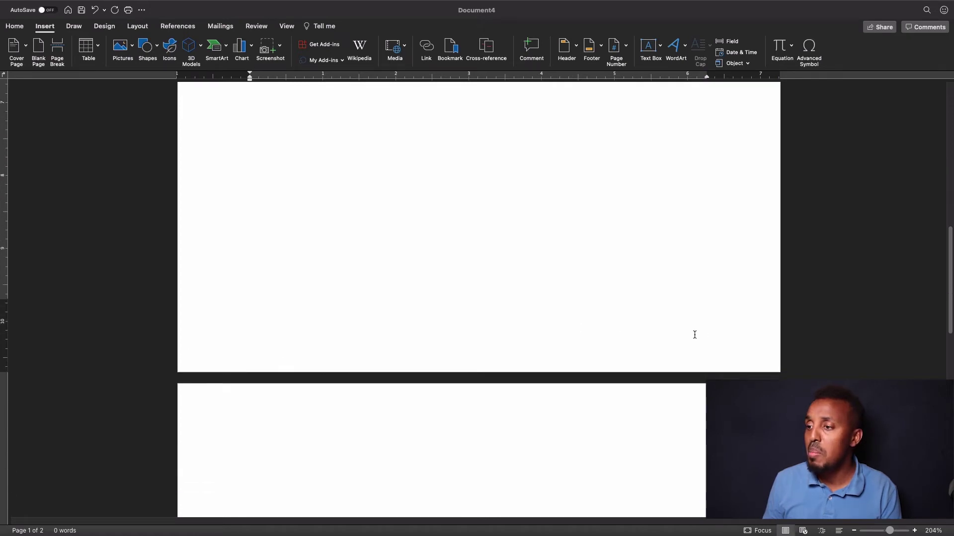
scroll(361, 333, down, 6)
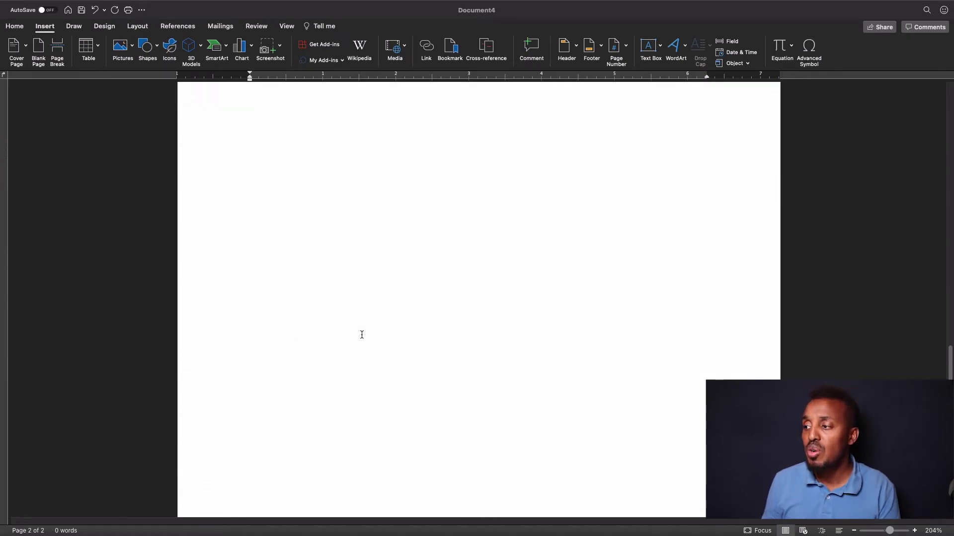
scroll(362, 335, down, 1)
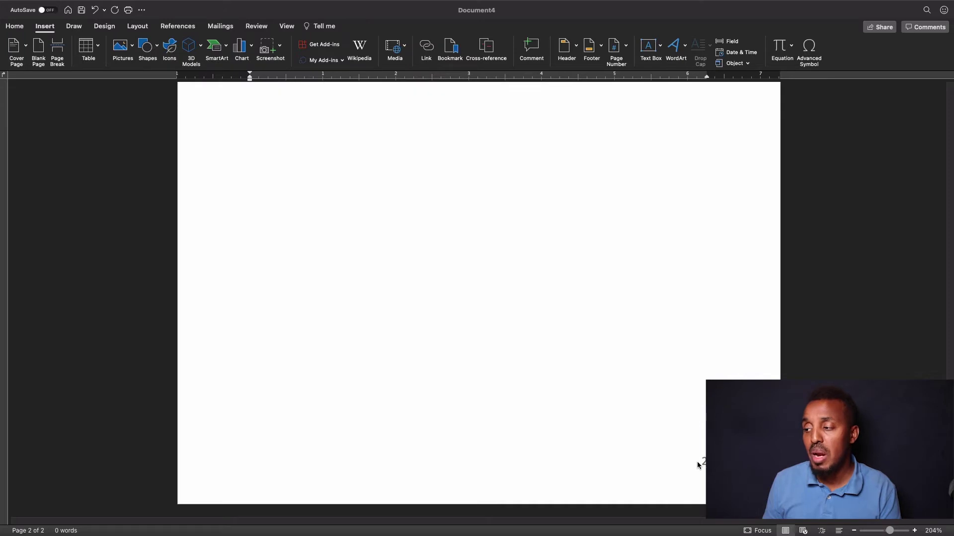
Change the page number settings to show the number on the first page as well.
scroll(381, 391, up, 10)
scroll(380, 393, up, 5)
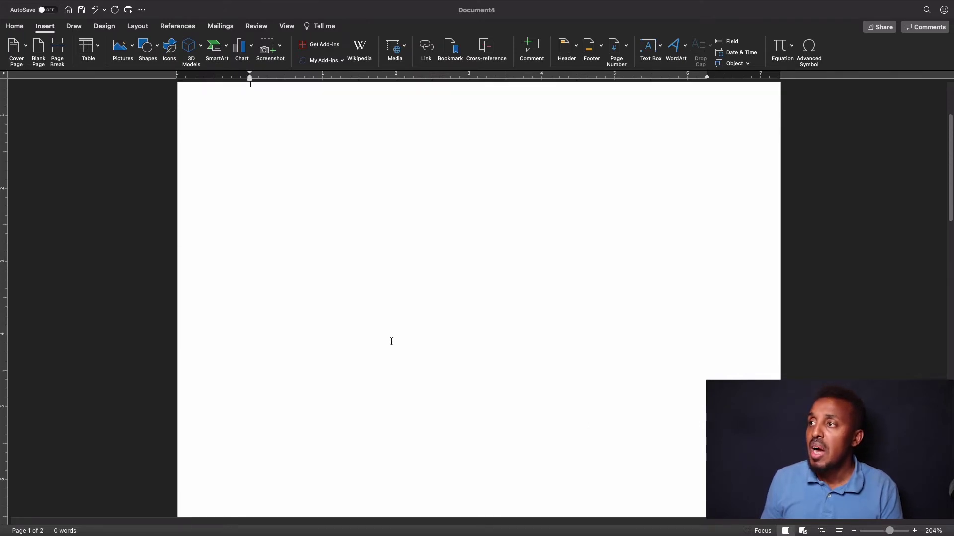
click(627, 49)
click(637, 60)
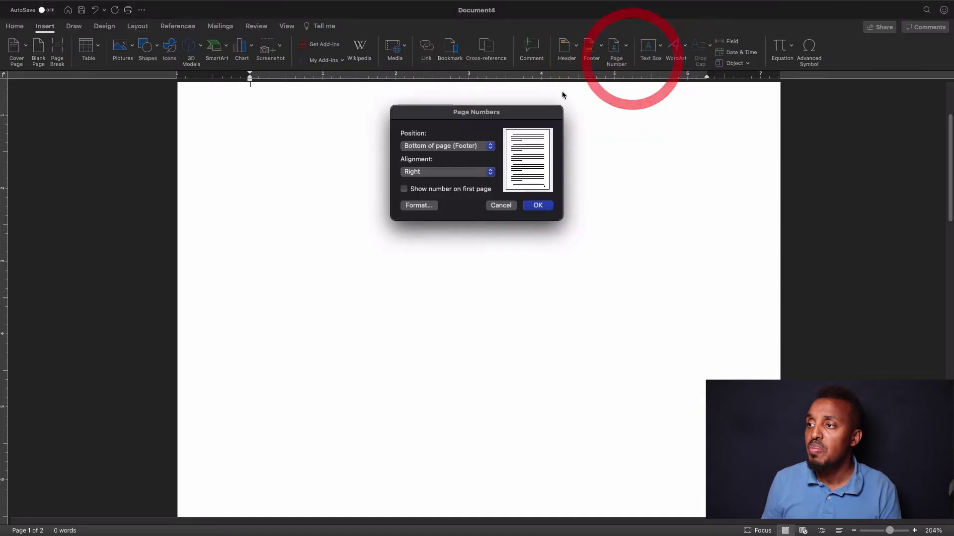
click(404, 190)
click(535, 204)
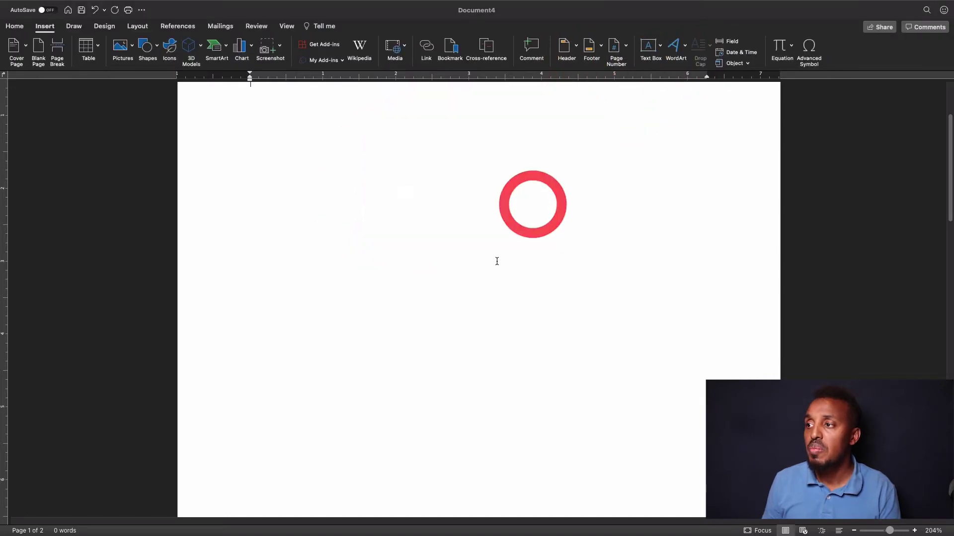
scroll(488, 292, down, 10)
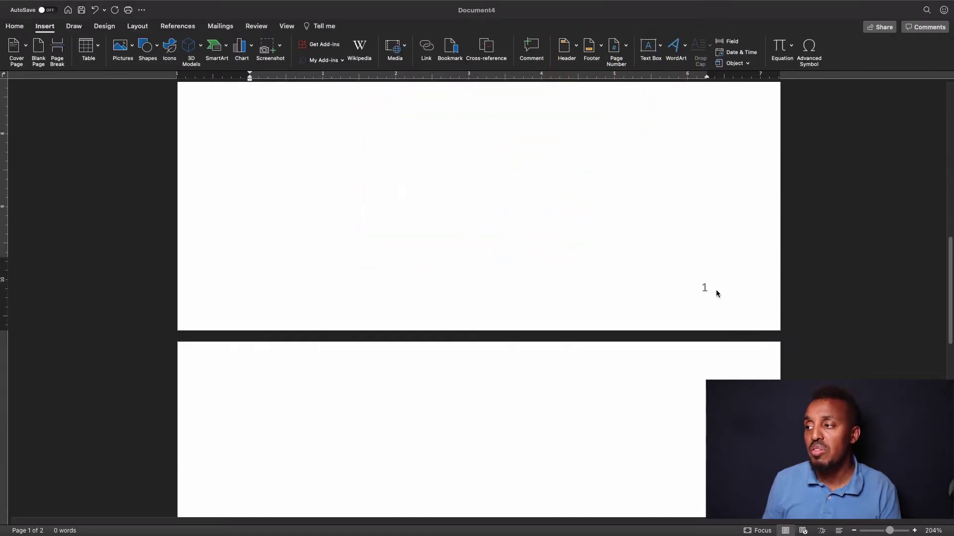
Switch the view to multiple pages so both pages are displayed side by side.
scroll(716, 290, up, 3)
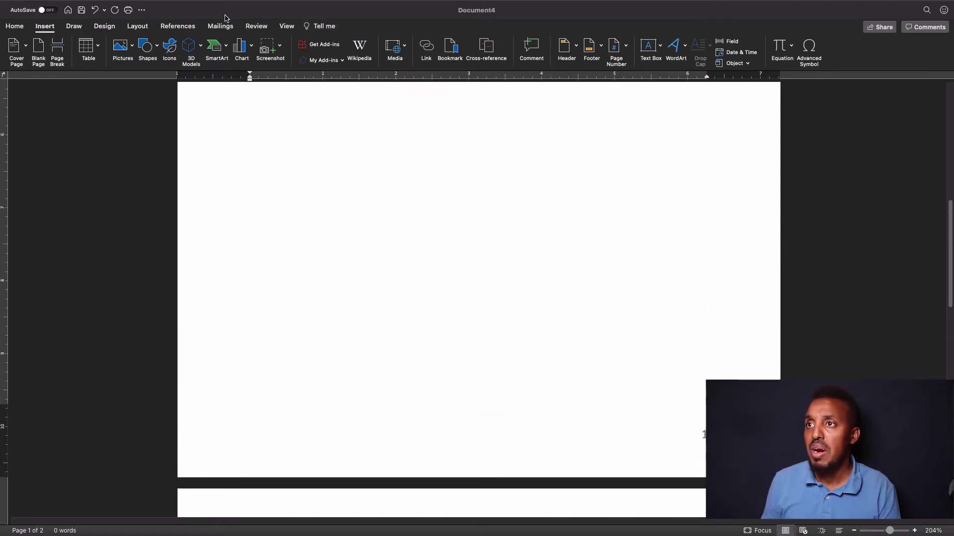
click(286, 26)
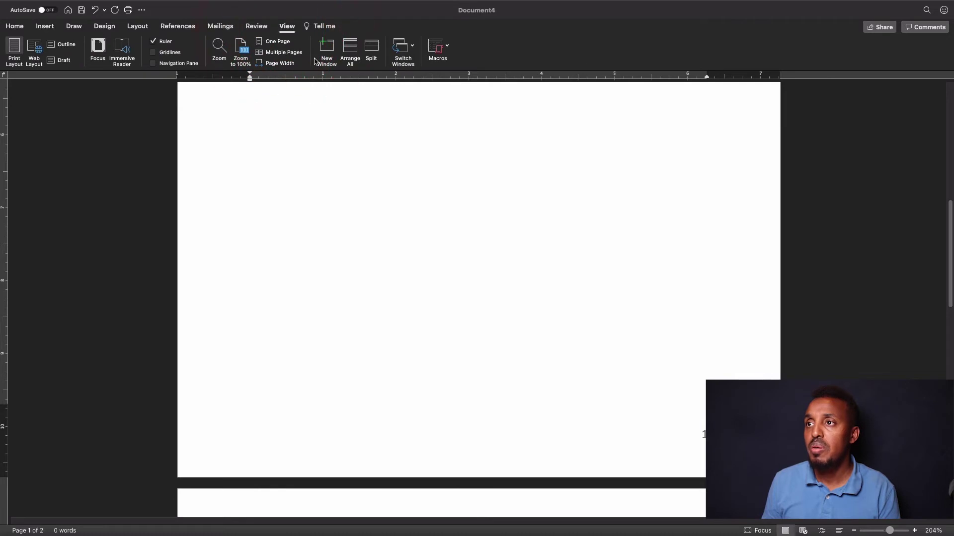
click(260, 53)
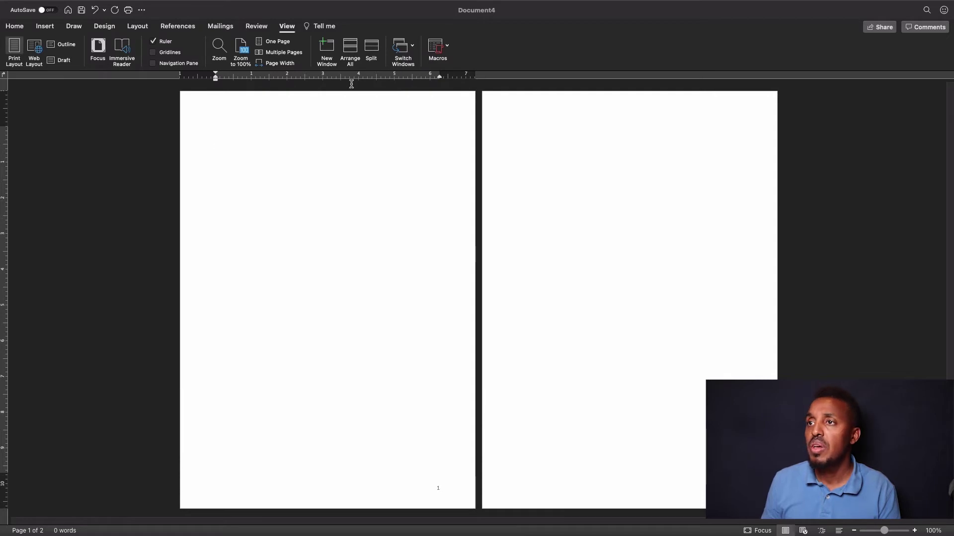
click(46, 26)
click(628, 48)
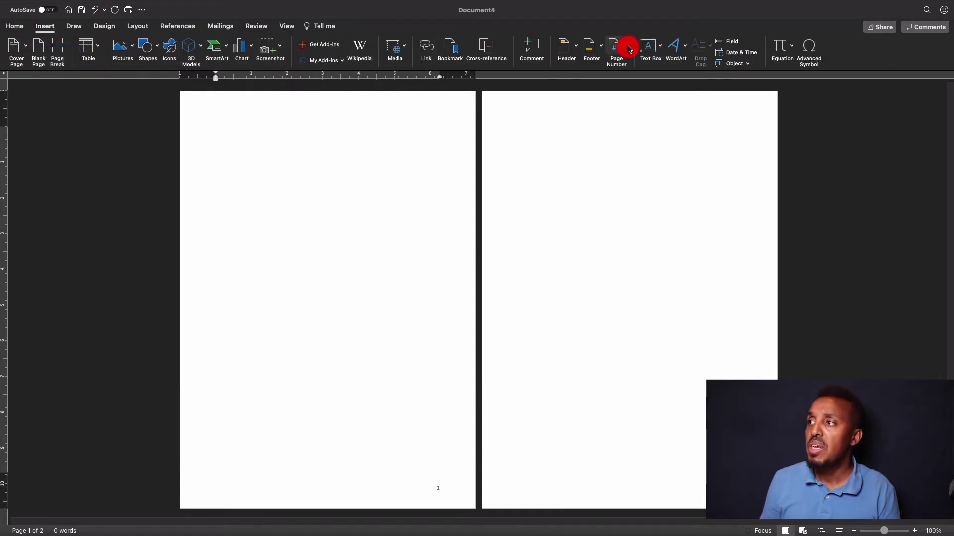
click(632, 59)
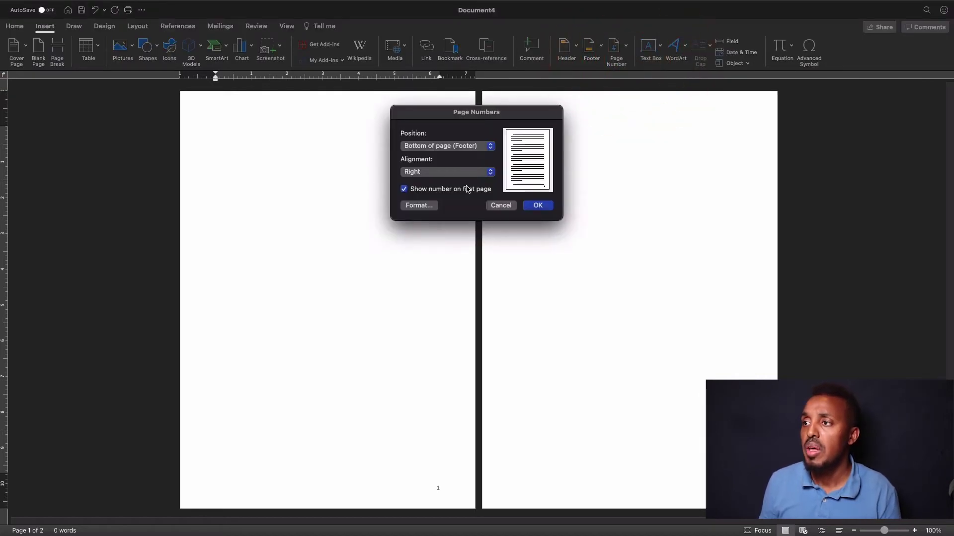
click(418, 206)
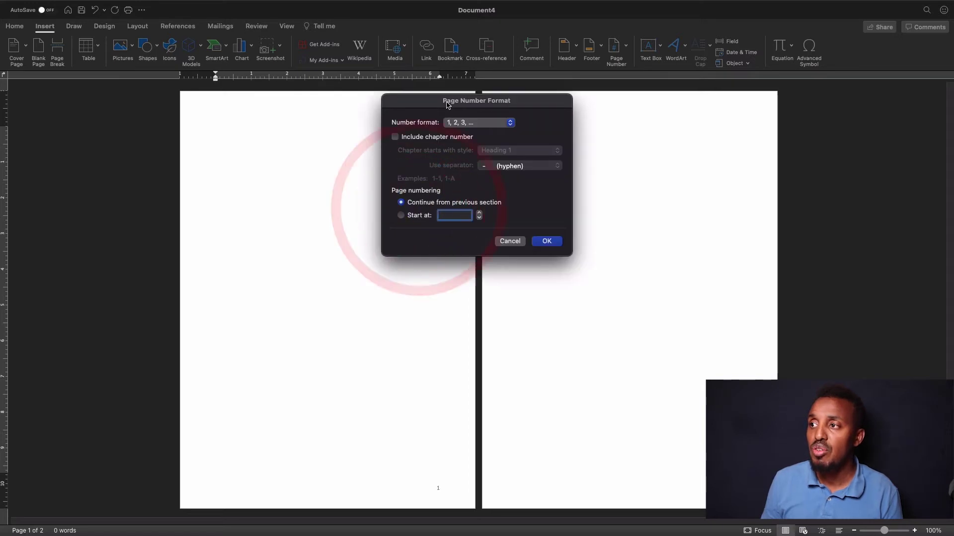
click(510, 241)
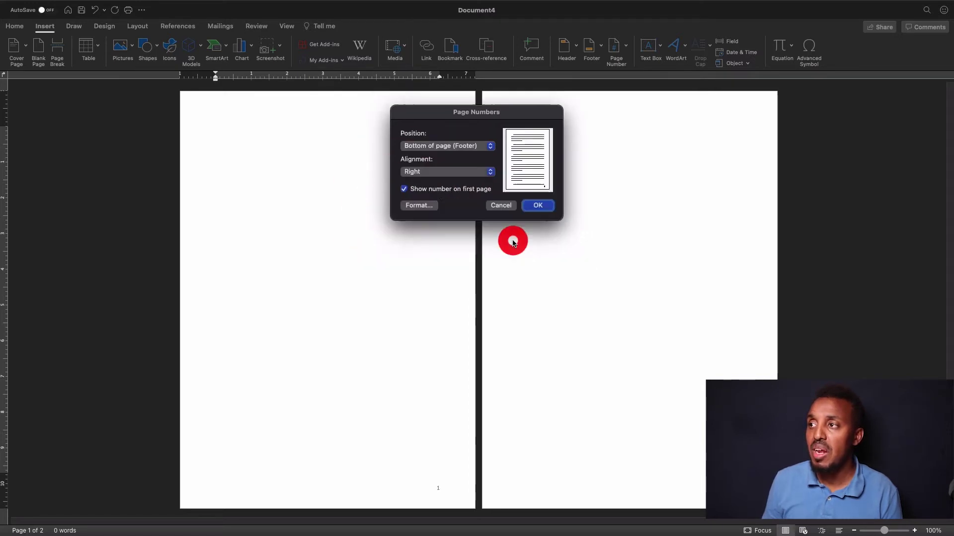
click(499, 205)
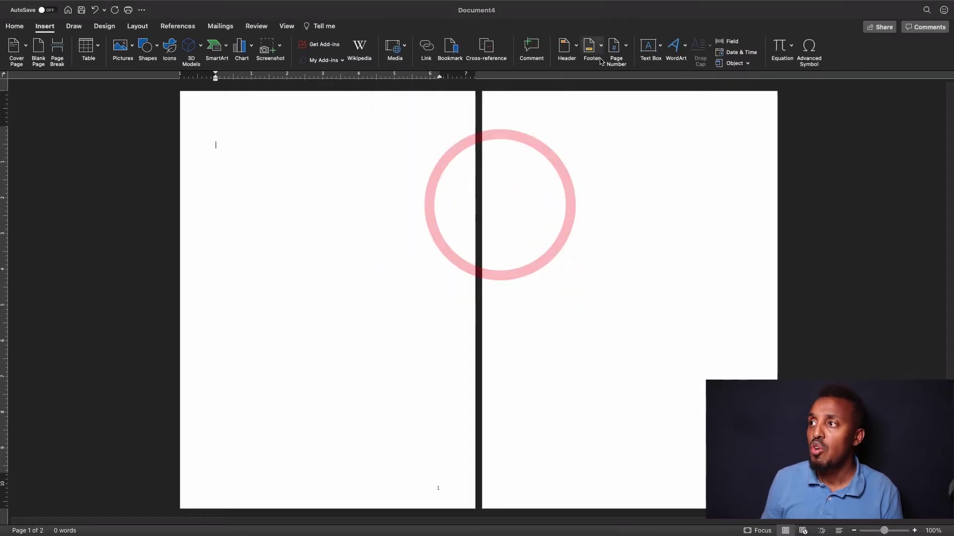
In the page number format settings, try starting at 10 and return to continuing from the previous section.
click(622, 46)
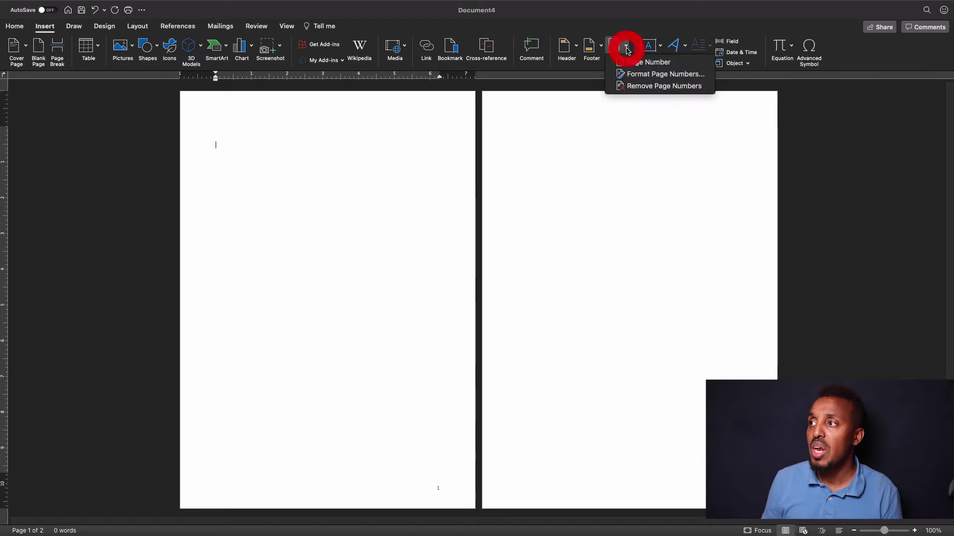
click(645, 75)
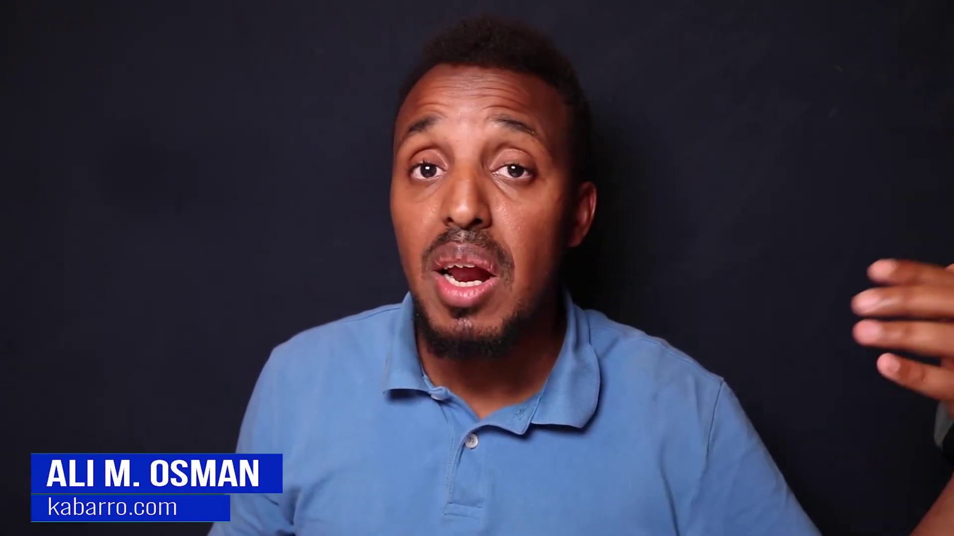
click(400, 215)
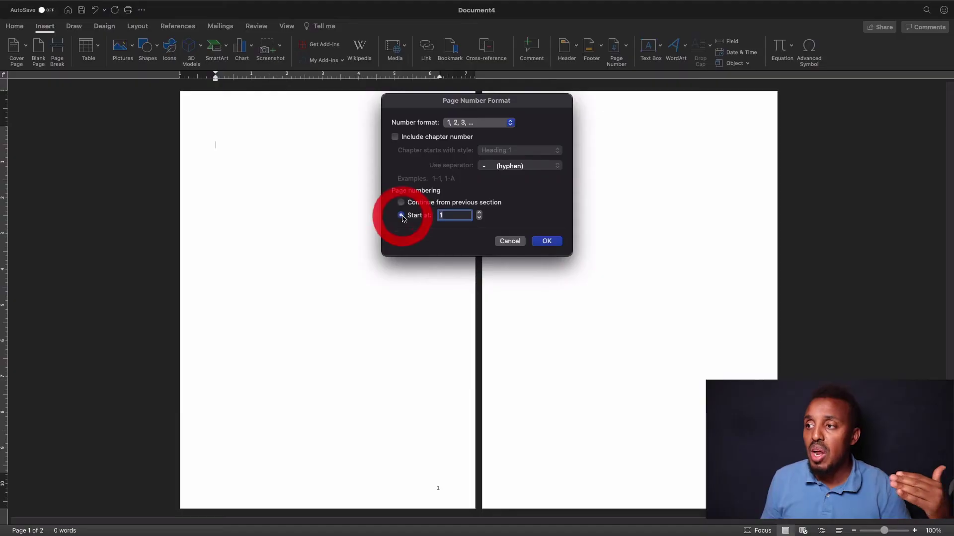
text(1)
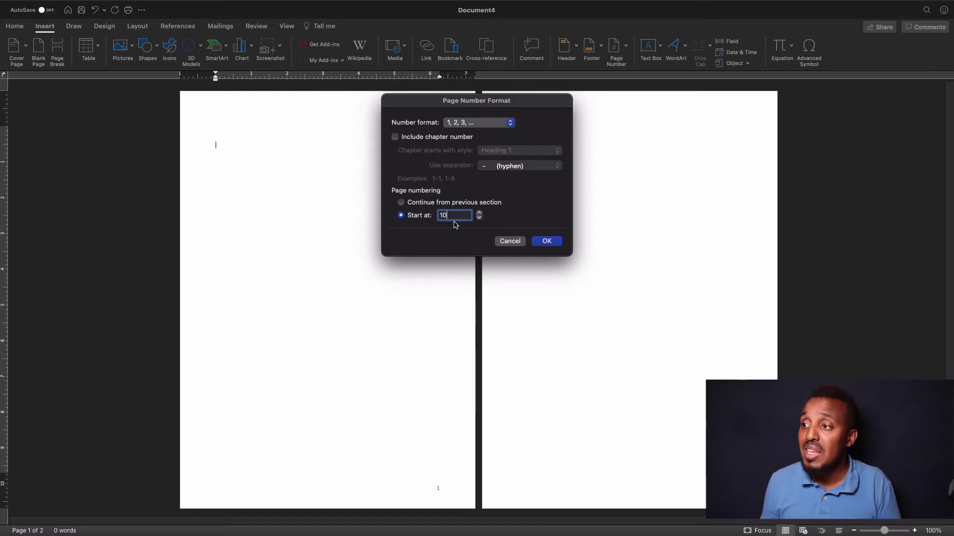
click(401, 203)
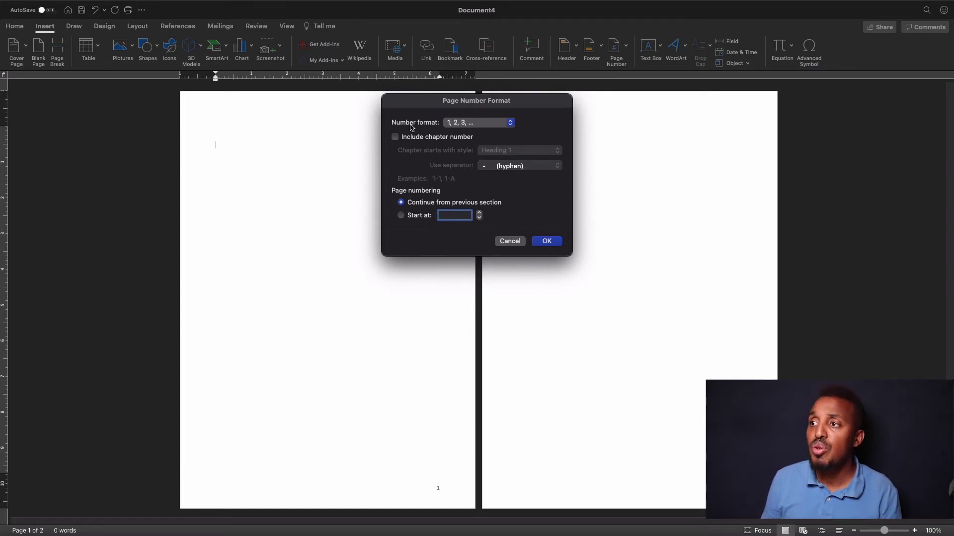
Review the available number formats for the page numbers, keep 1, 2, 3 and accept the page number format settings.
click(475, 123)
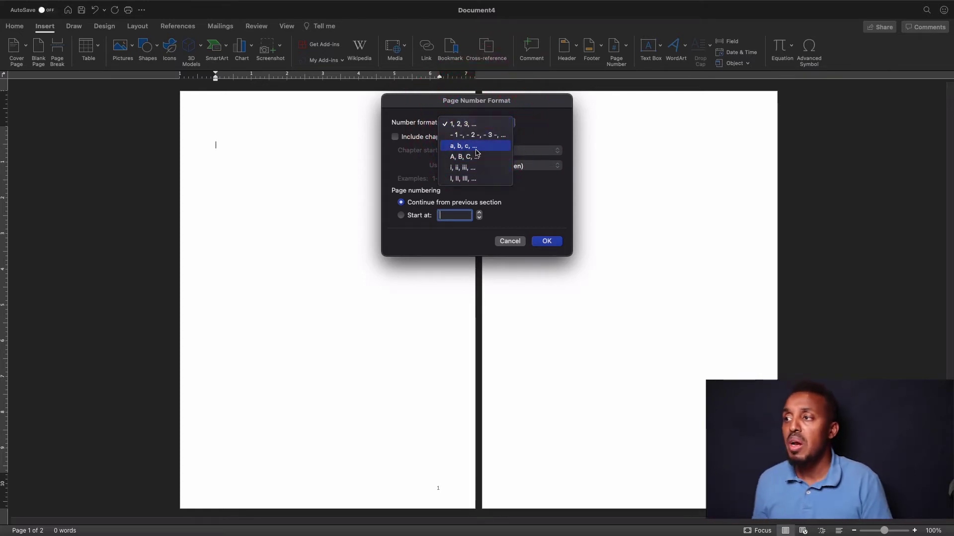
click(540, 211)
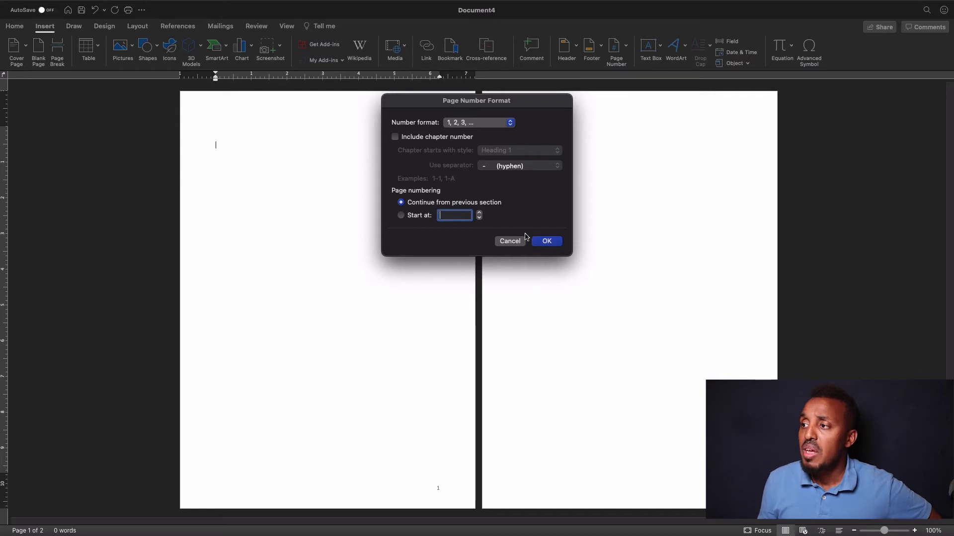
click(546, 242)
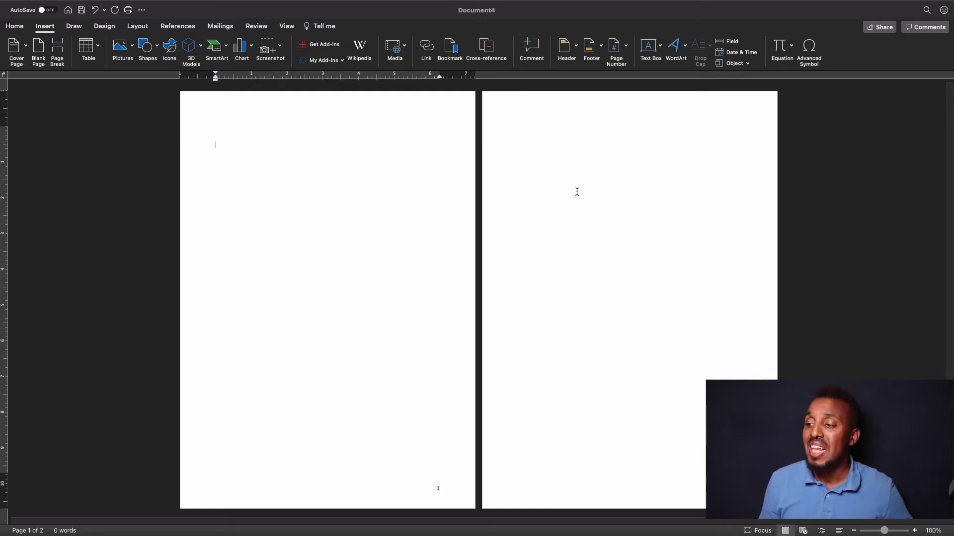
Remove the page numbers from the document.
click(625, 46)
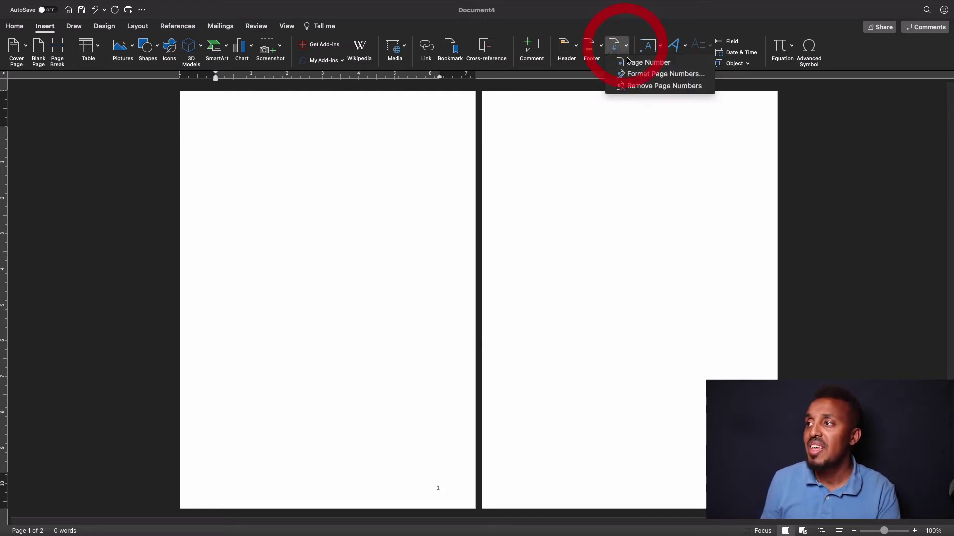
click(637, 87)
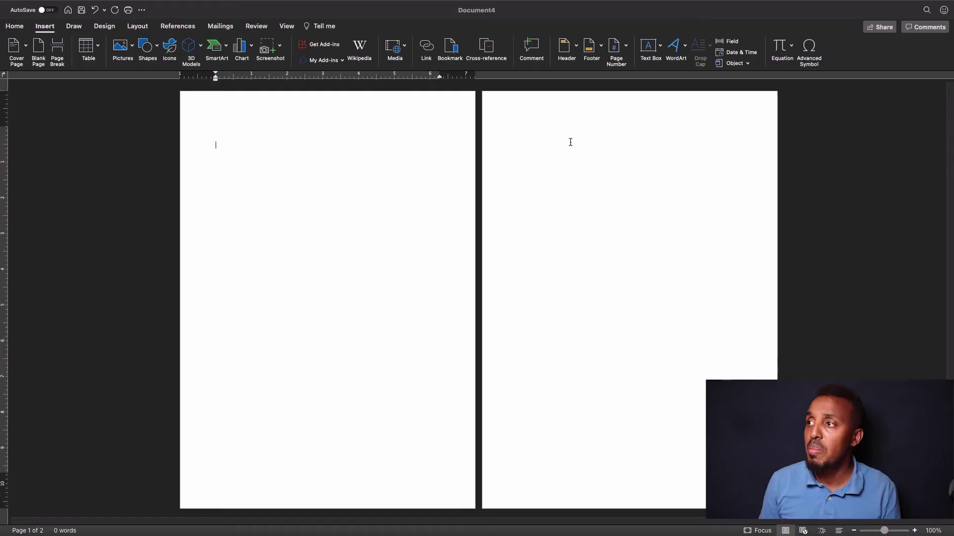
Insert the built-in Slice 2 header with page numbers and leave header editing.
click(576, 48)
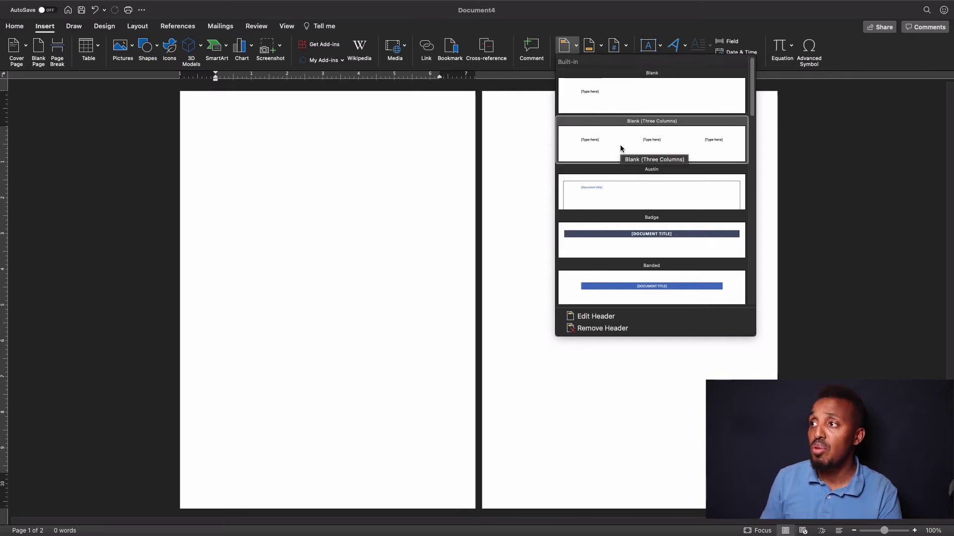
scroll(609, 149, down, 2)
scroll(610, 164, down, 5)
scroll(610, 166, down, 15)
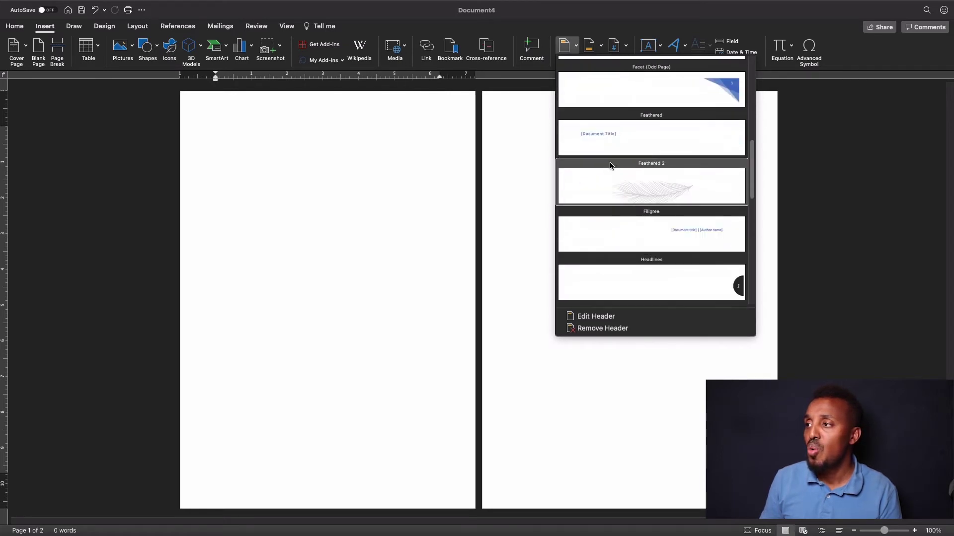
scroll(610, 165, down, 12)
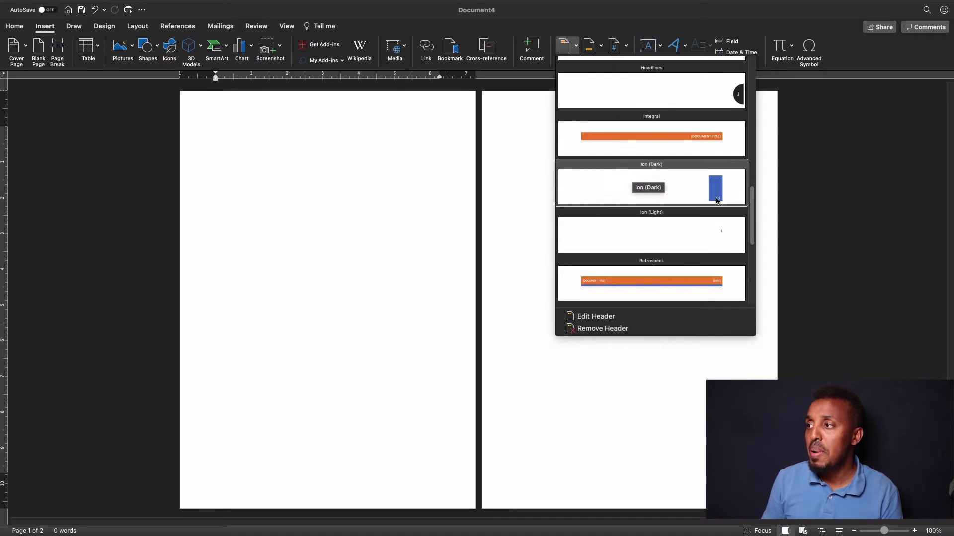
scroll(717, 201, down, 12)
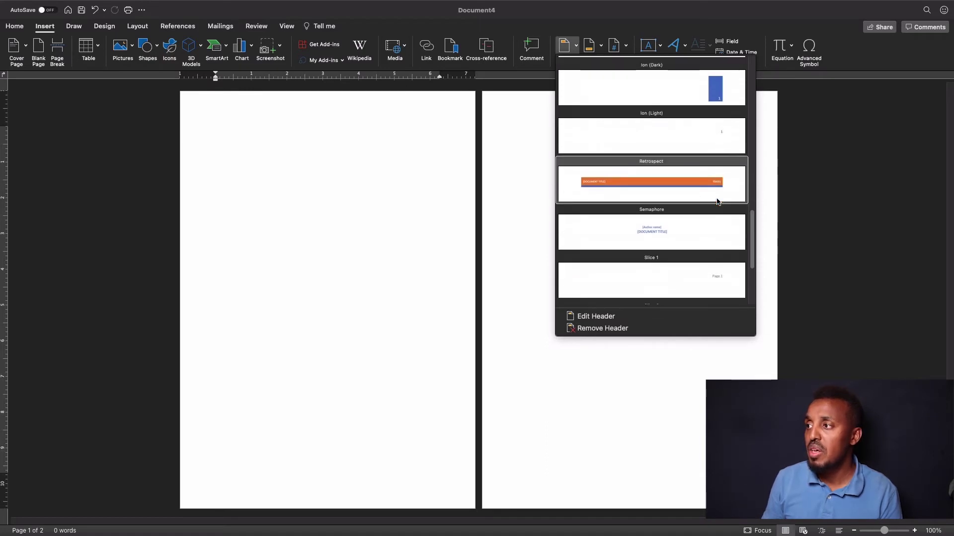
scroll(716, 202, down, 2)
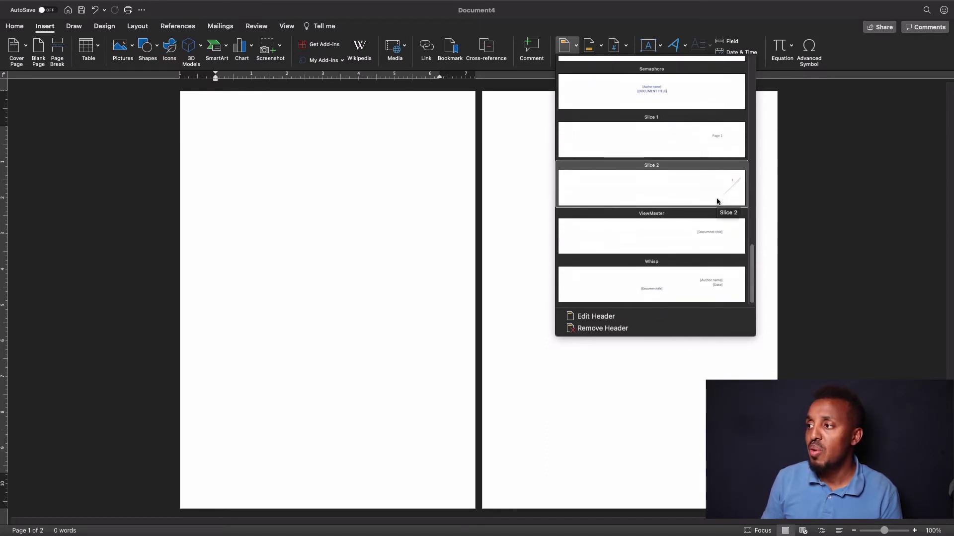
click(710, 194)
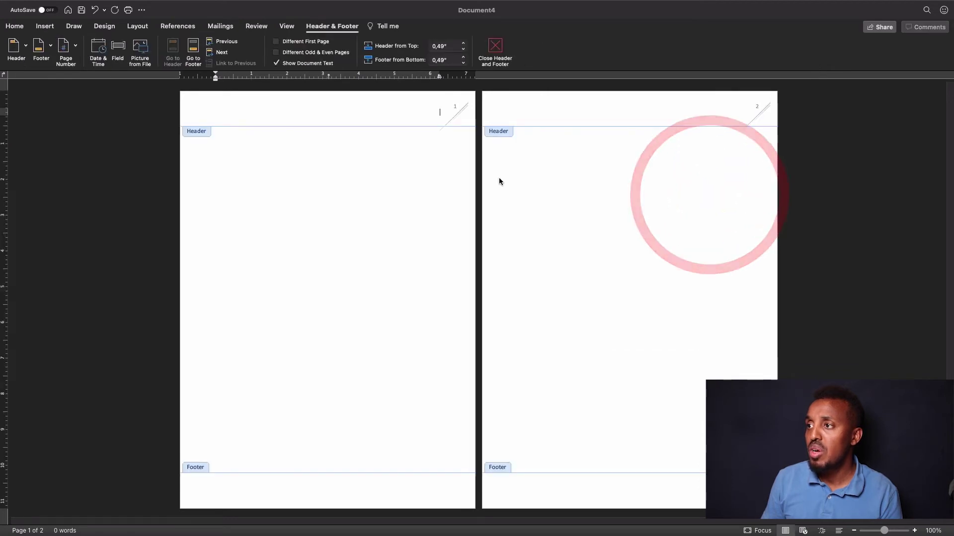
click(447, 154)
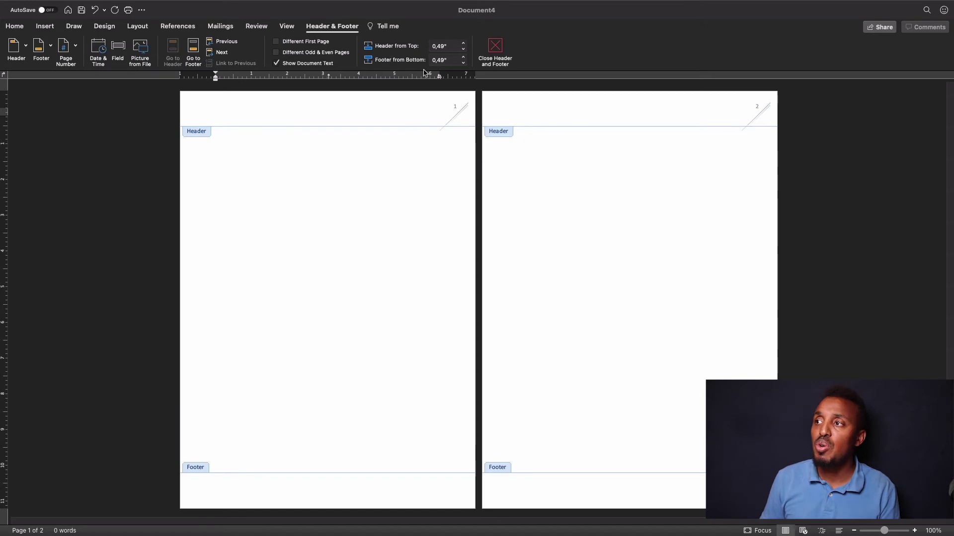
click(498, 52)
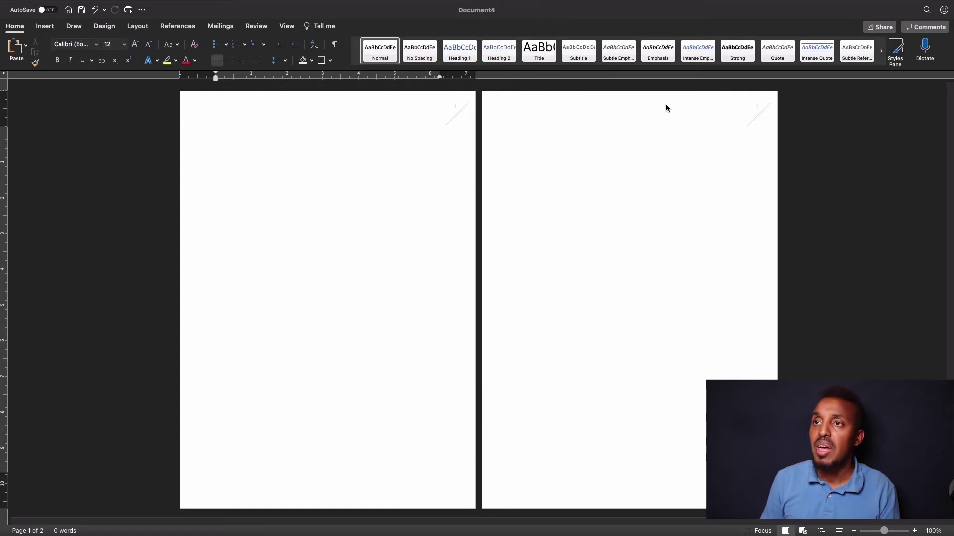
Remove the Slice 2 header from the document.
click(44, 29)
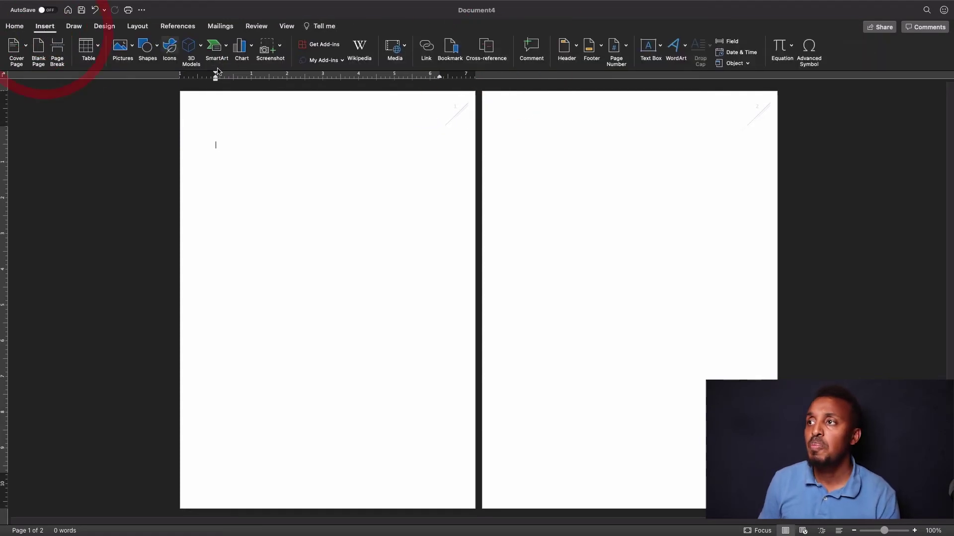
click(600, 46)
click(576, 47)
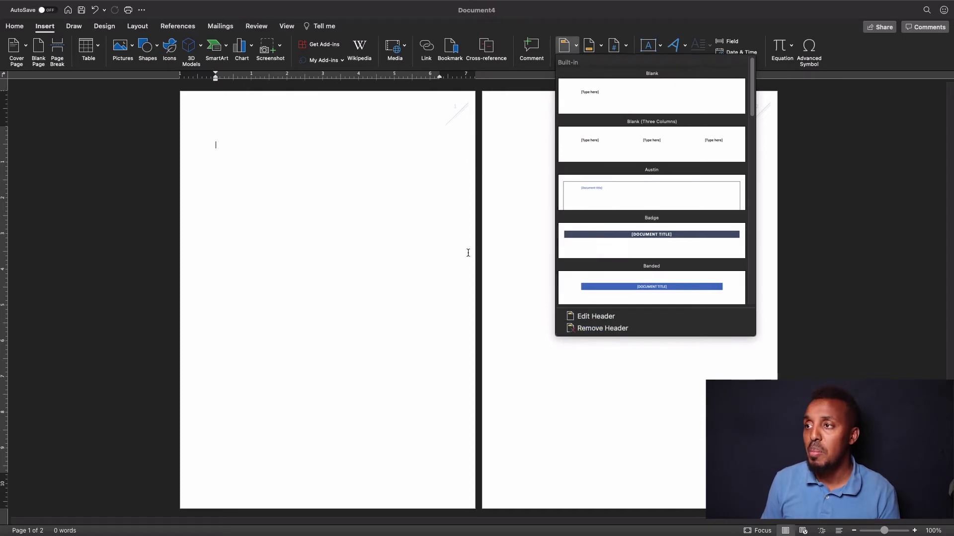
click(590, 330)
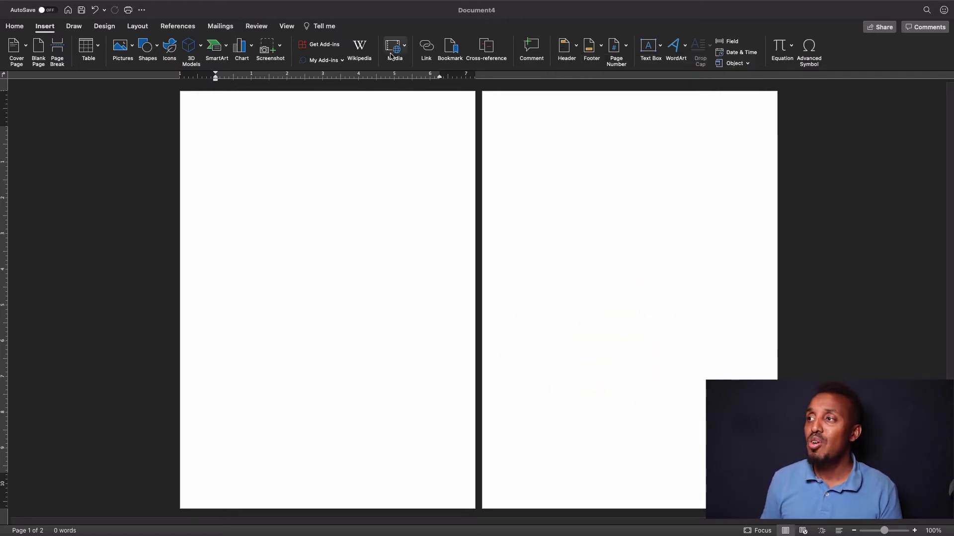
Insert the built-in Integral footer with the author name and page number, and return to the document body.
click(601, 48)
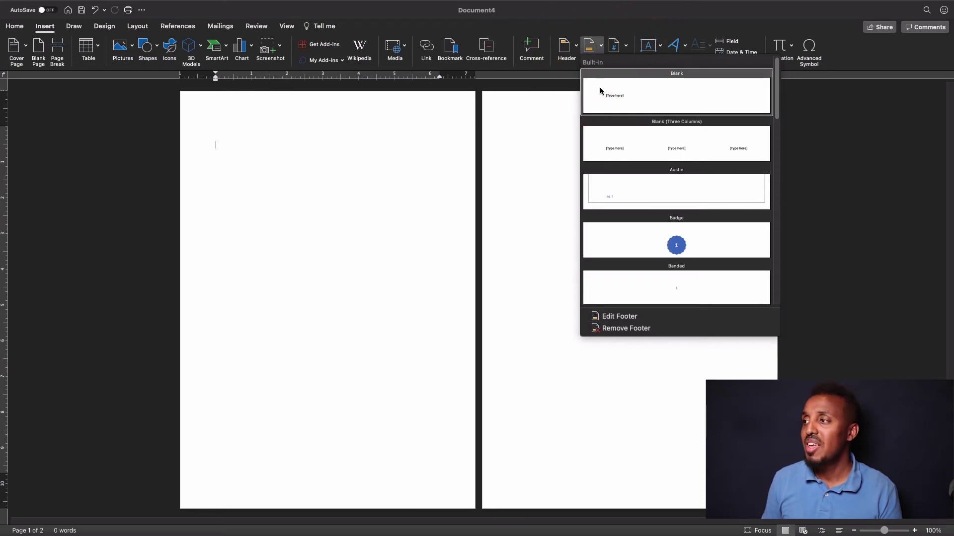
scroll(624, 149, down, 2)
scroll(624, 151, down, 4)
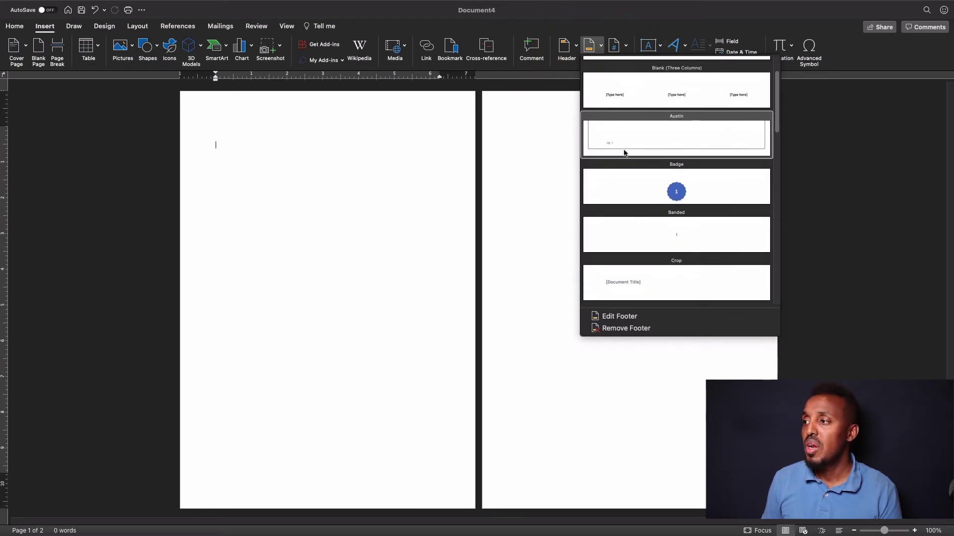
scroll(675, 166, down, 10)
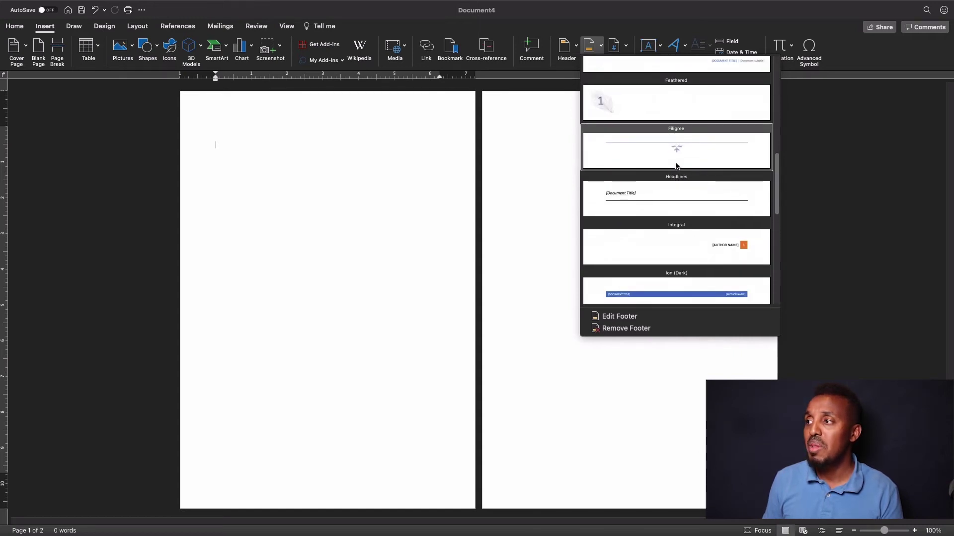
scroll(676, 166, down, 3)
scroll(675, 165, down, 2)
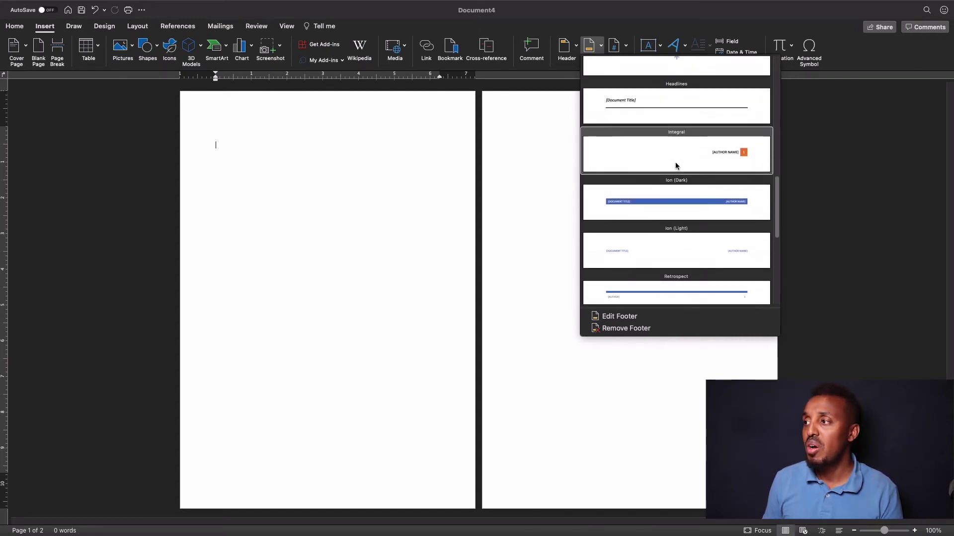
click(724, 155)
click(419, 300)
double_click(418, 294)
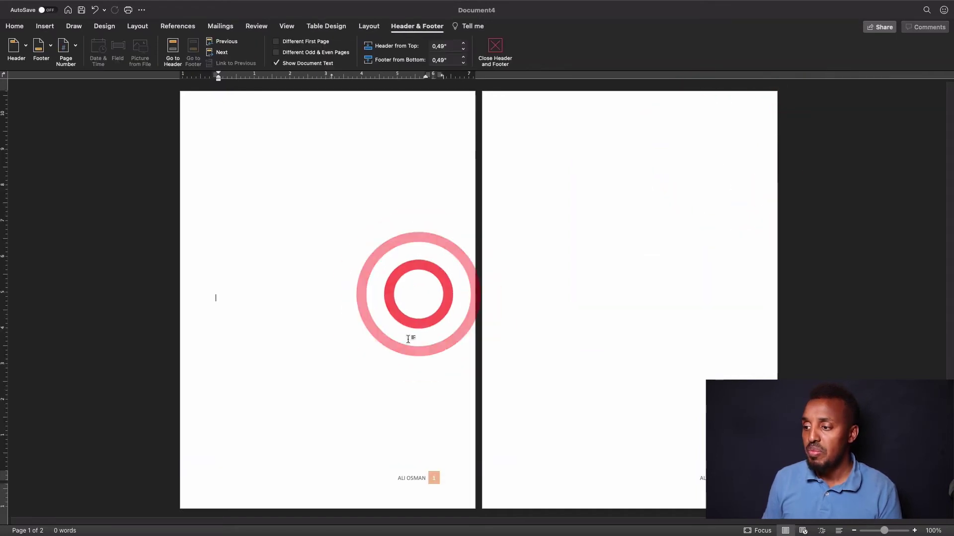
Reopen the footer for editing and examine the author name and page number on both pages at 199% zoom.
double_click(403, 485)
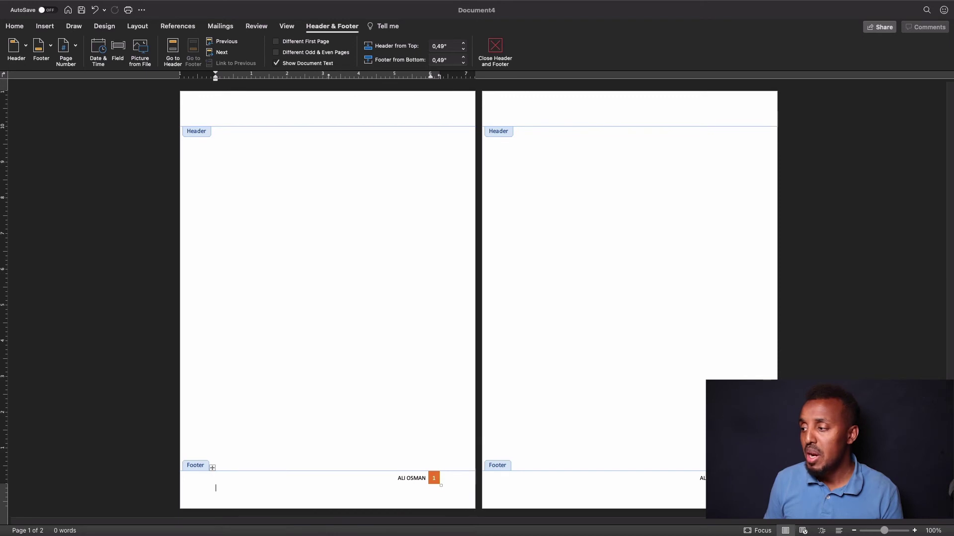
click(891, 531)
scroll(514, 377, down, 3)
click(620, 406)
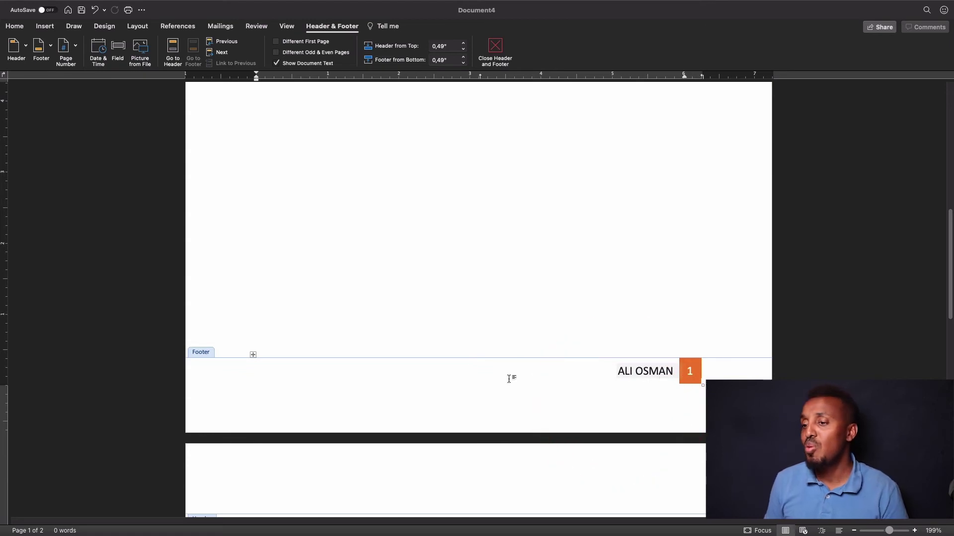
click(457, 253)
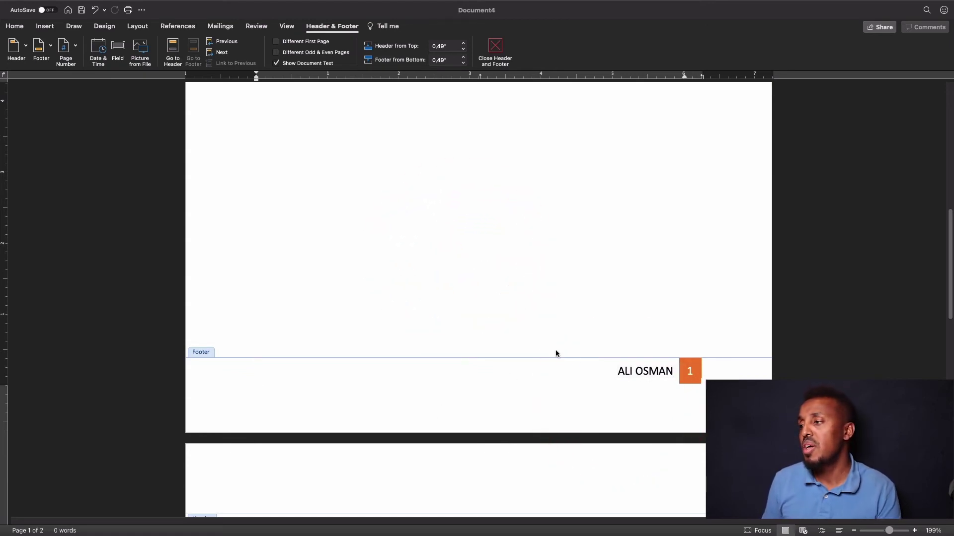
scroll(497, 347, down, 6)
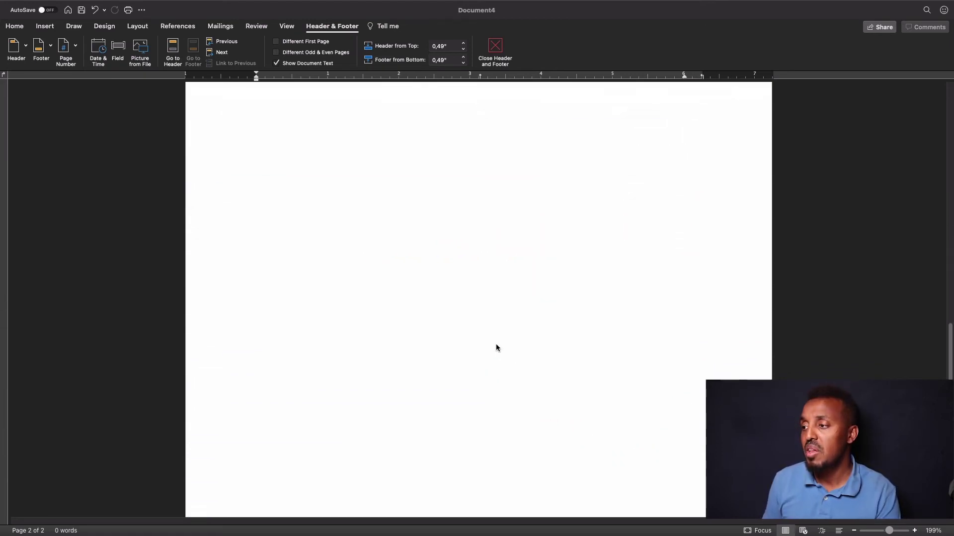
scroll(606, 404, up, 1)
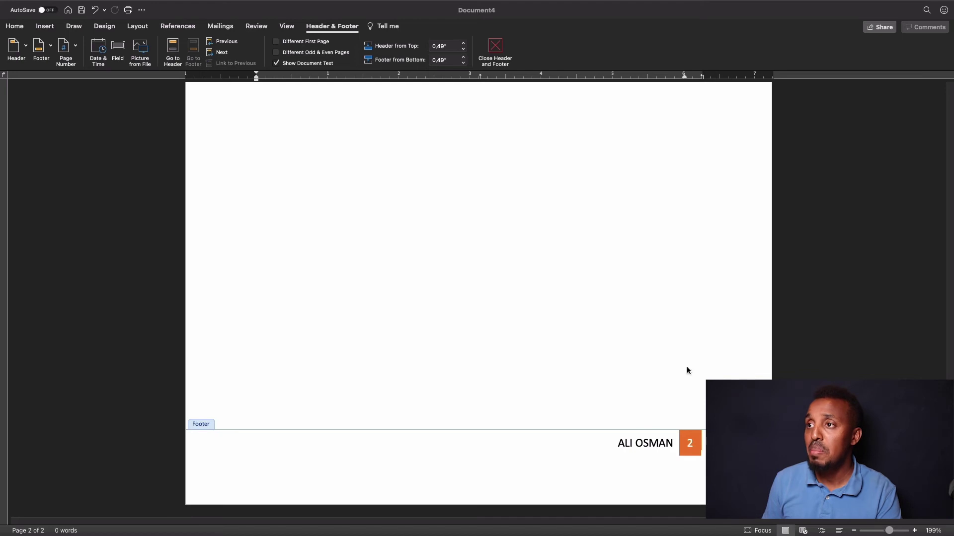
Insert an Author field directly after the page number in the second page's footer.
click(690, 445)
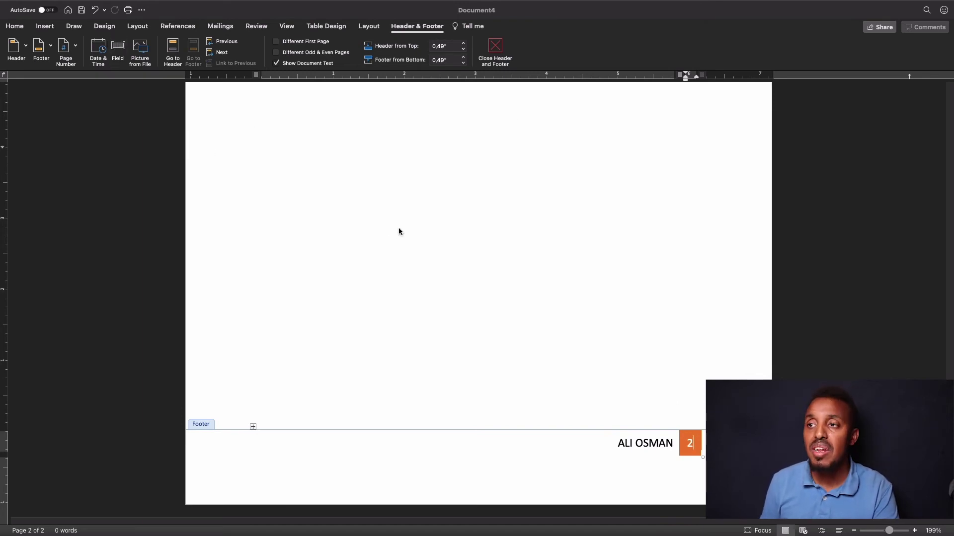
click(326, 322)
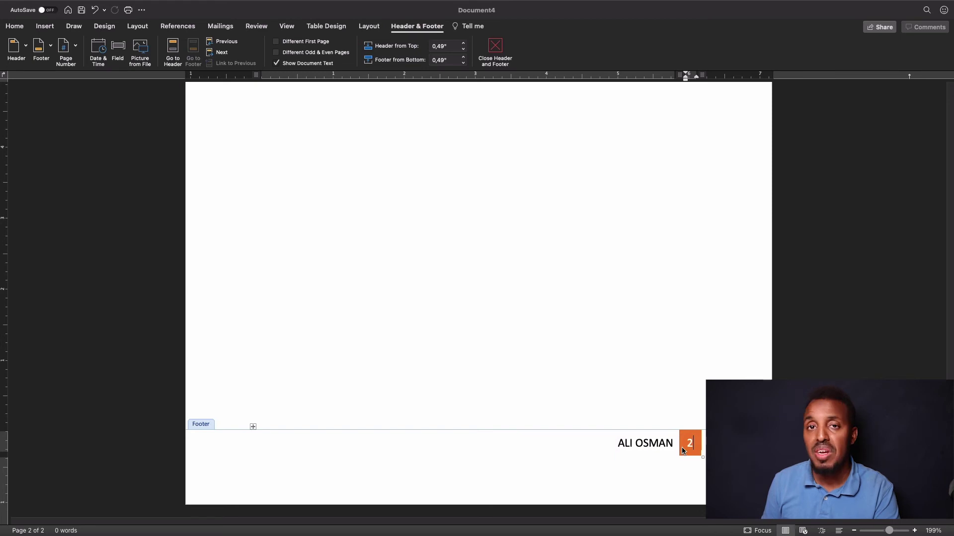
click(119, 47)
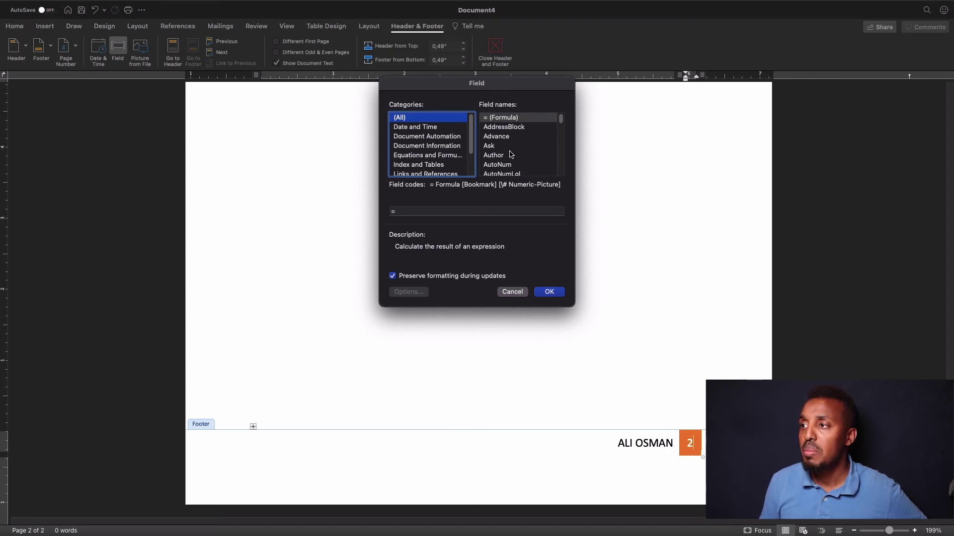
scroll(511, 154, down, 1)
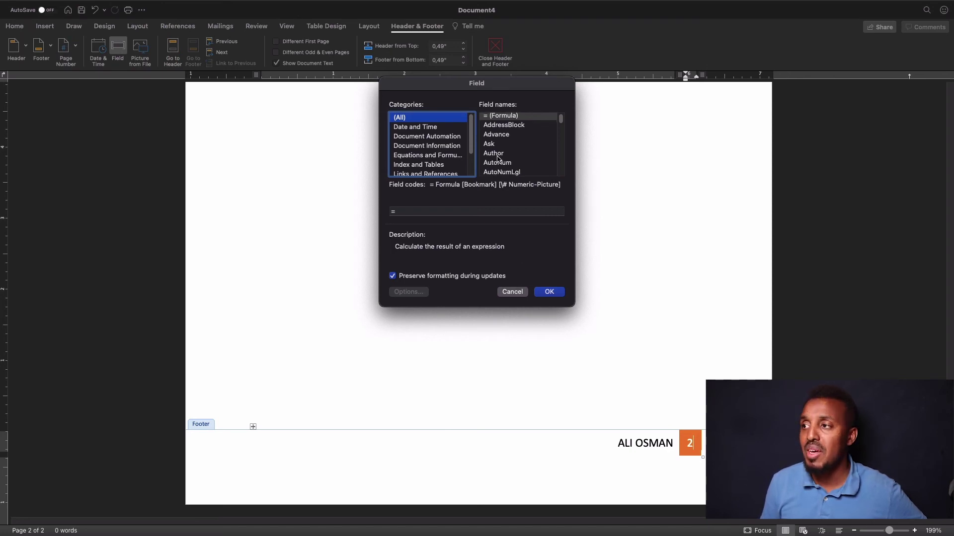
click(496, 154)
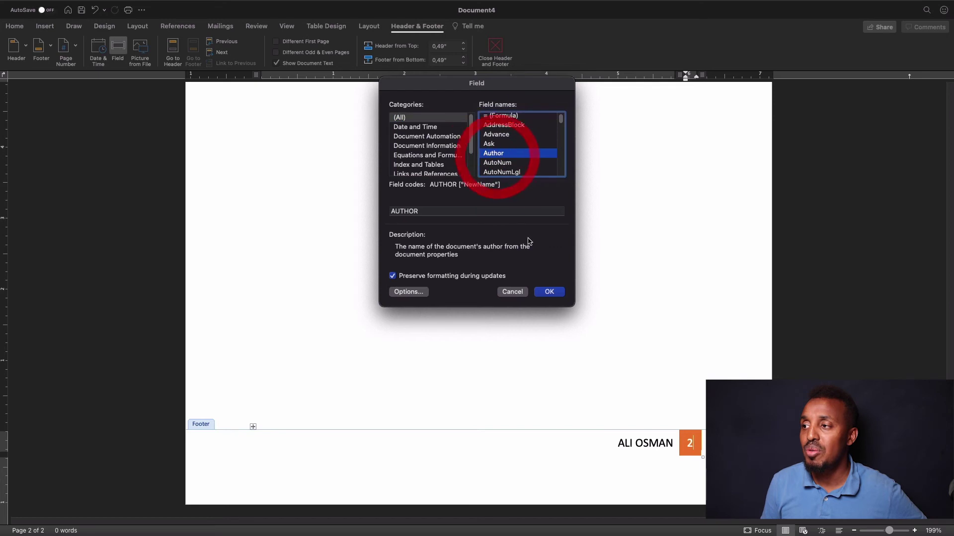
click(548, 292)
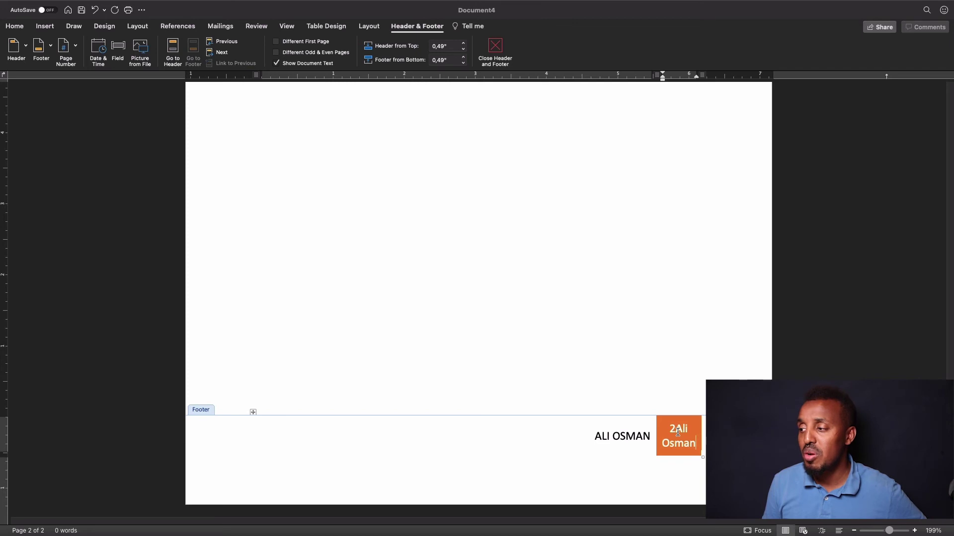
Undo the Author field insertion and place the cursor on the empty footer line below the page number.
key(super)
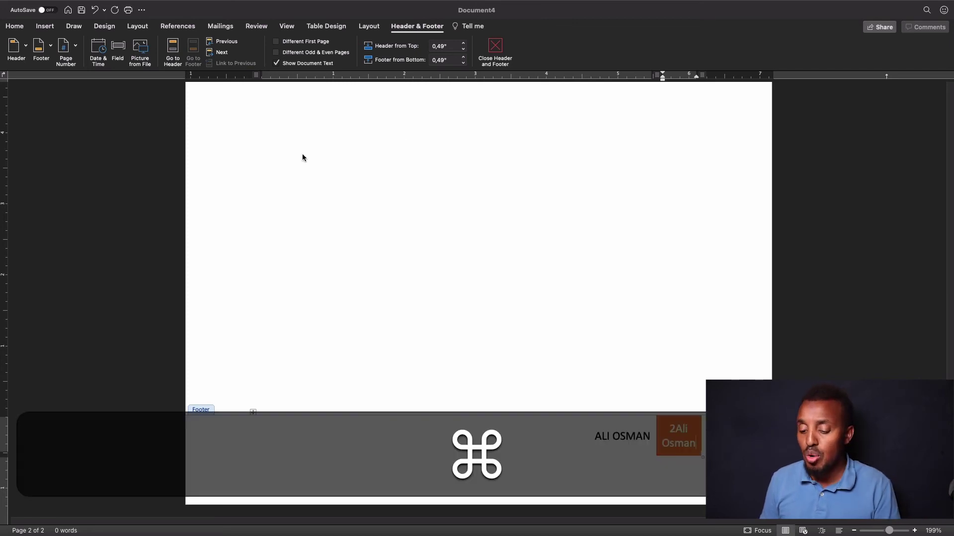
key(super+z)
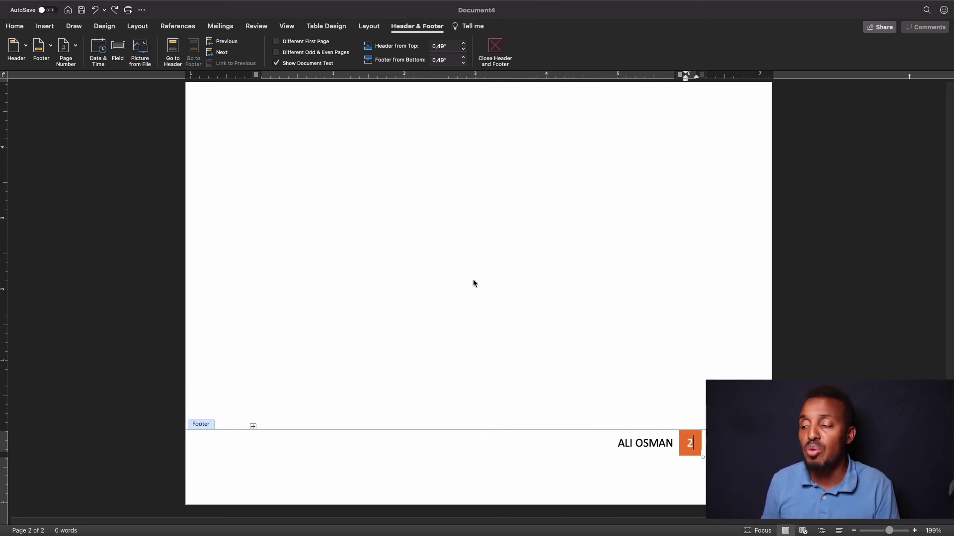
click(522, 471)
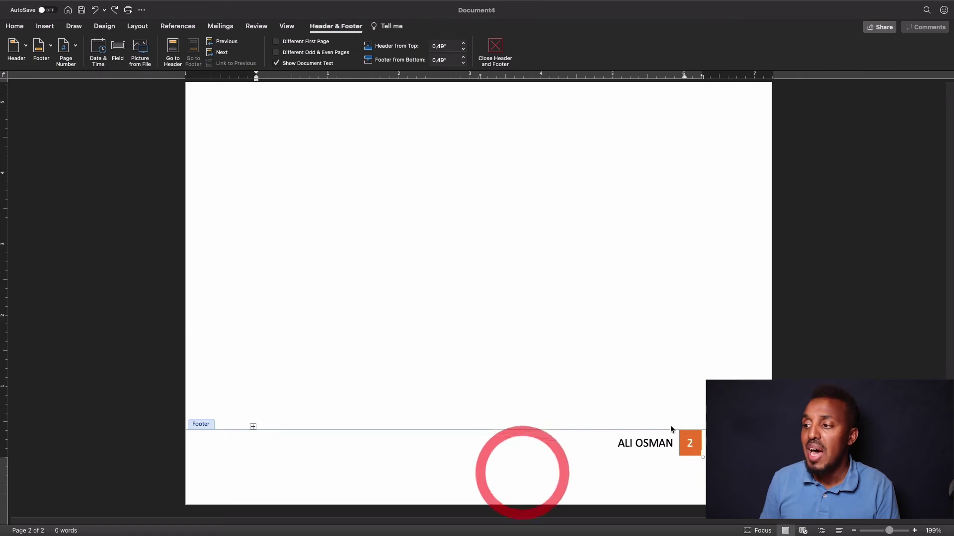
Return to the document body and remove the Integral footer from the document.
click(495, 48)
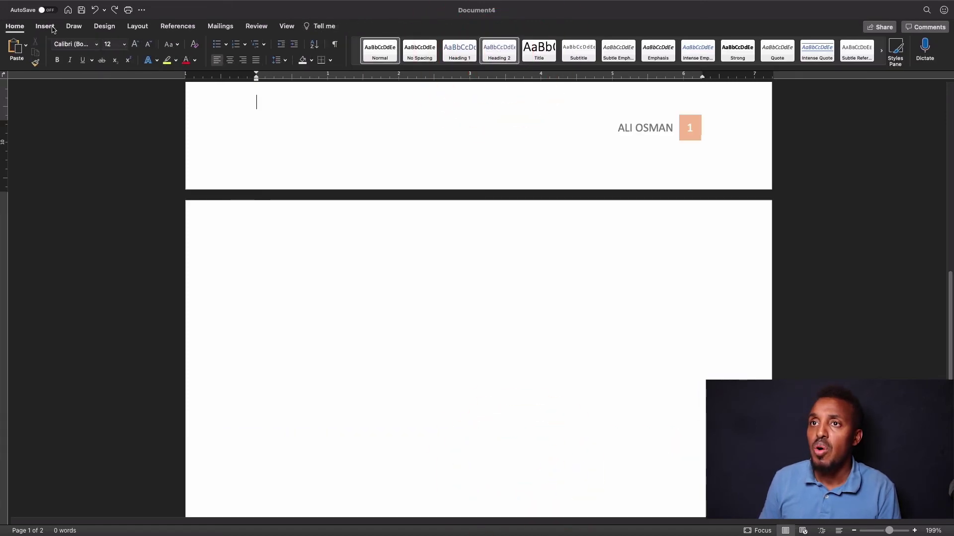
click(49, 28)
click(589, 50)
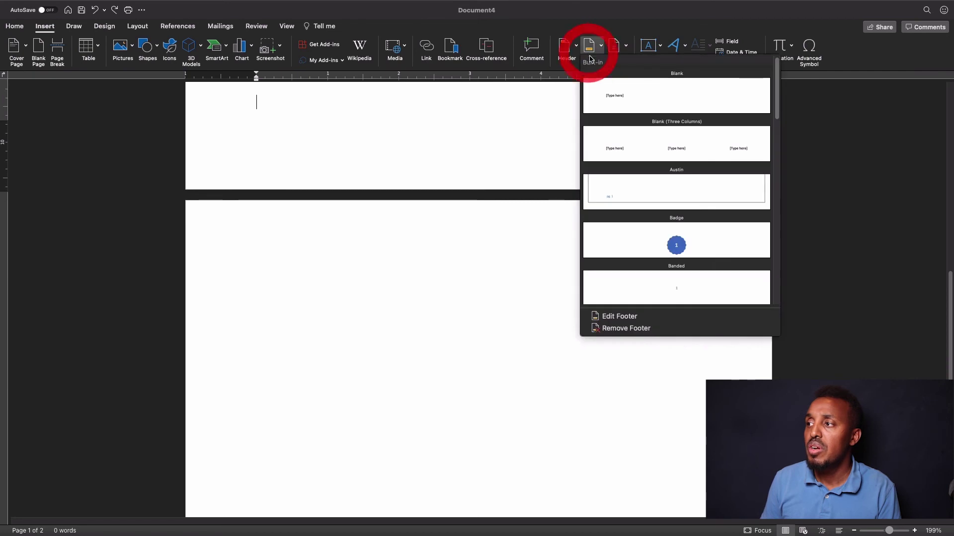
click(625, 328)
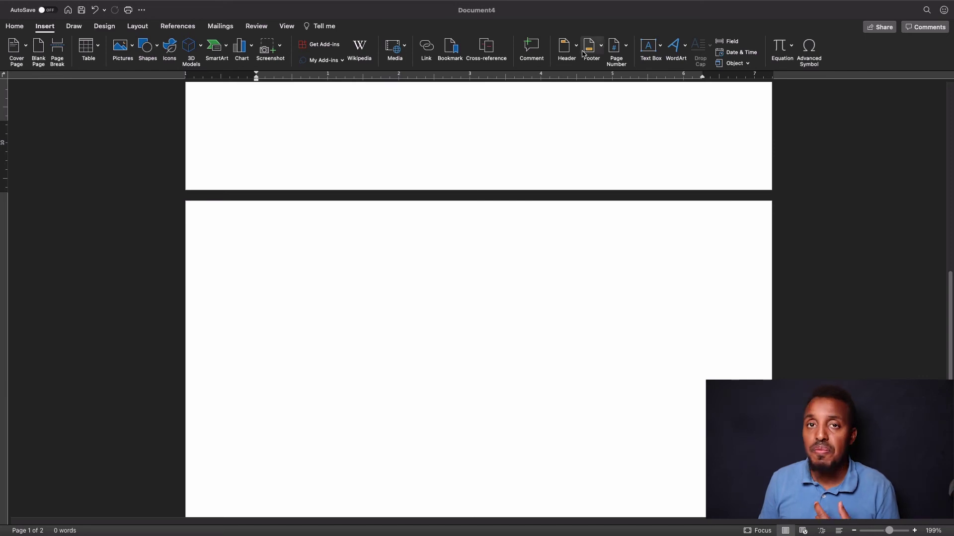
Insert the built-in Blank (Three Columns) footer and replace its left placeholder with an Author field.
click(601, 48)
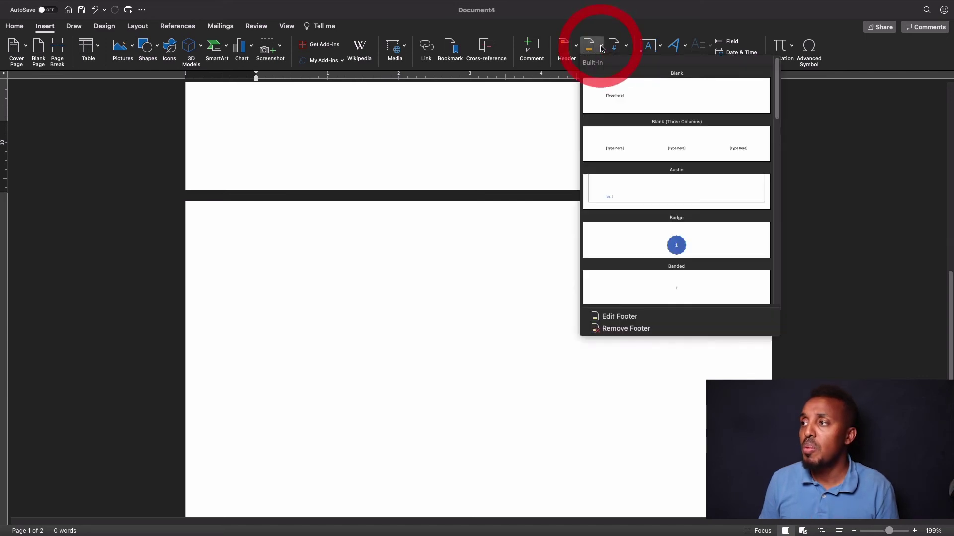
click(641, 142)
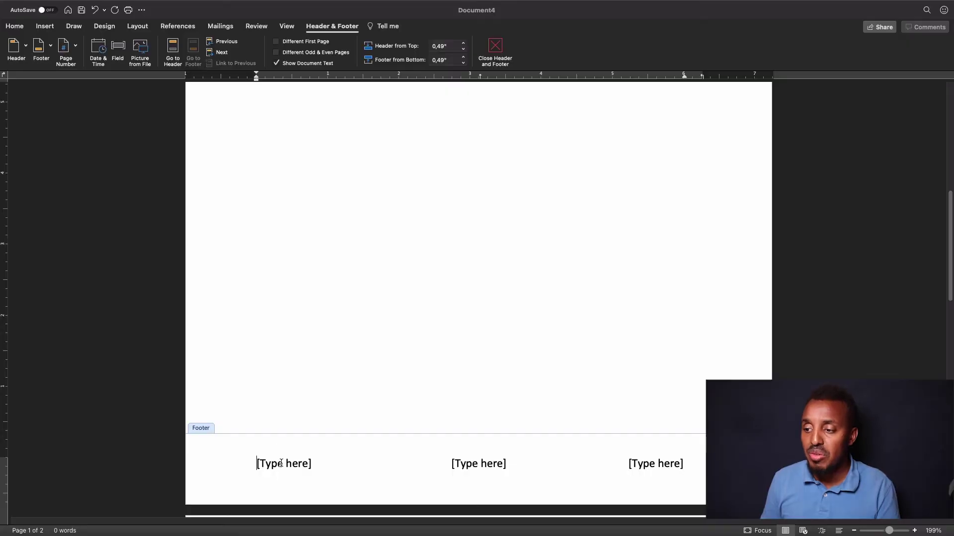
click(281, 463)
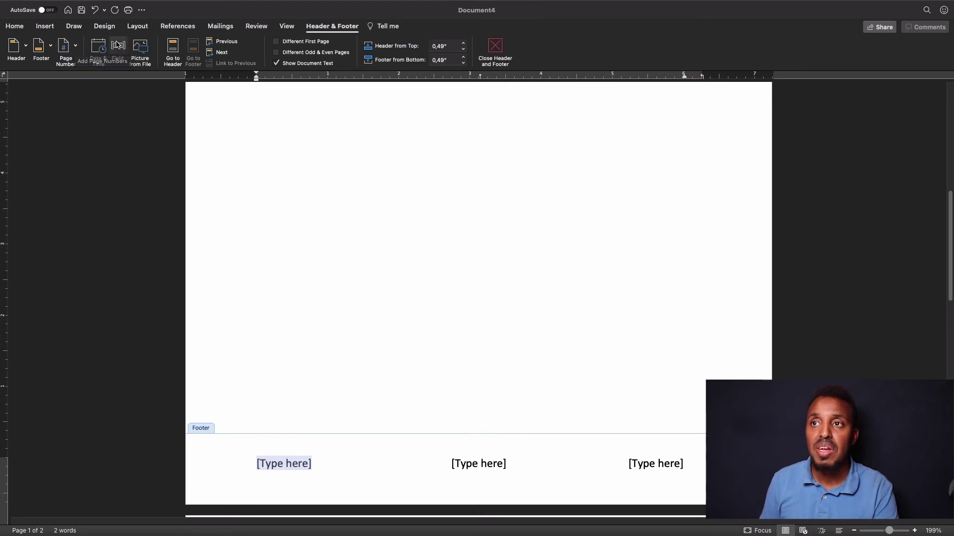
click(117, 47)
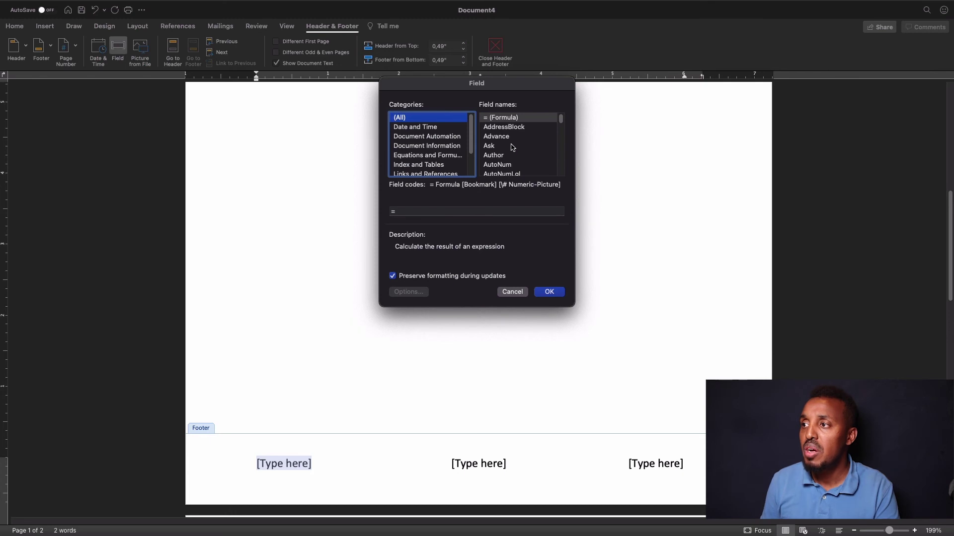
scroll(512, 148, down, 1)
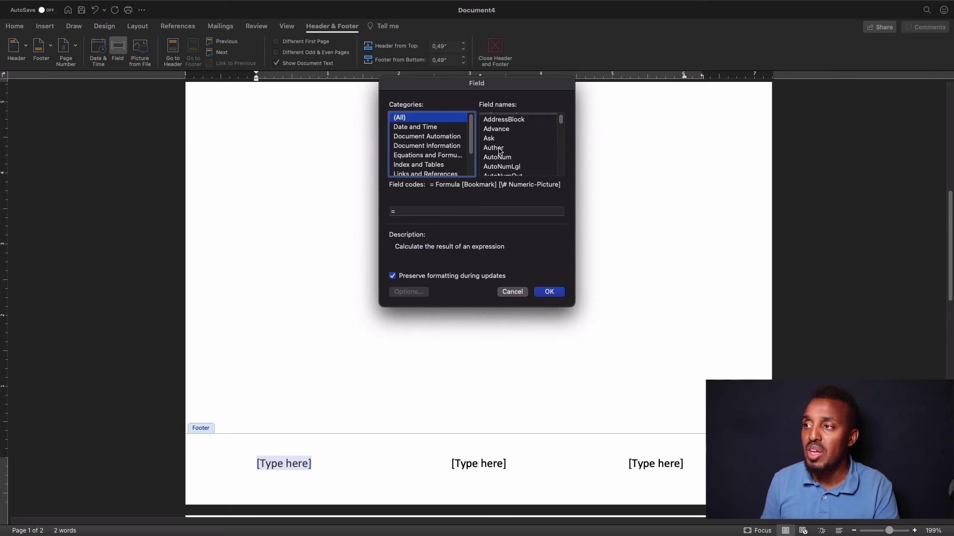
click(499, 149)
click(550, 293)
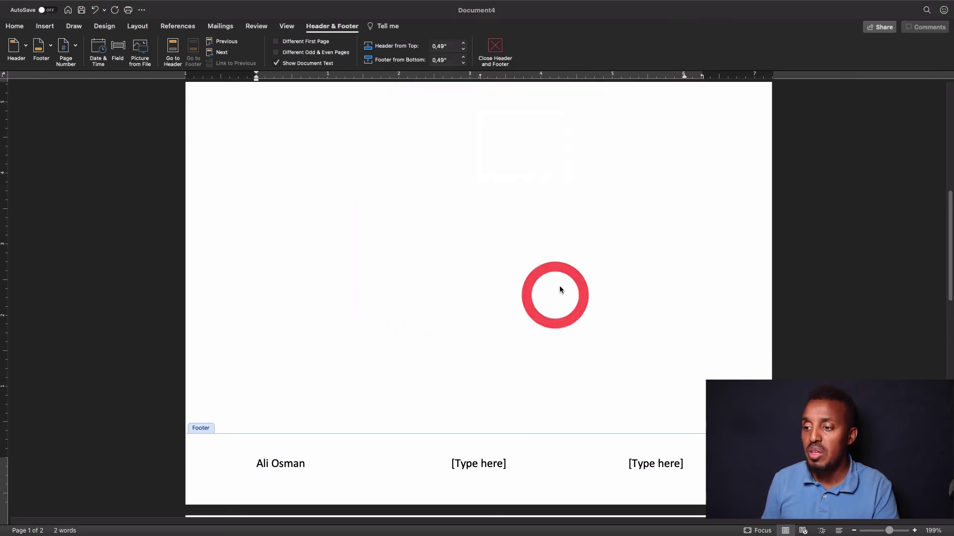
Replace the footer's middle placeholder with a Date field from the Date and Time category.
click(481, 460)
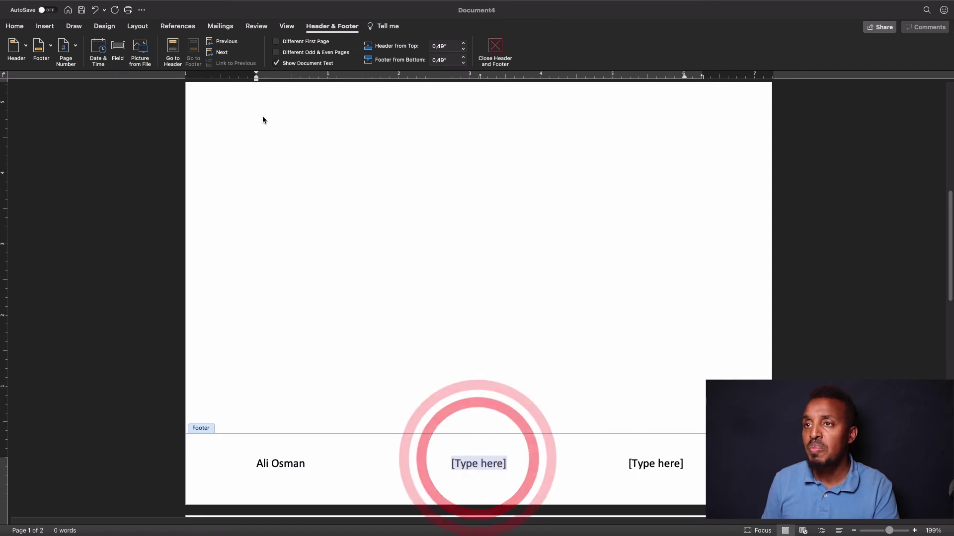
click(118, 47)
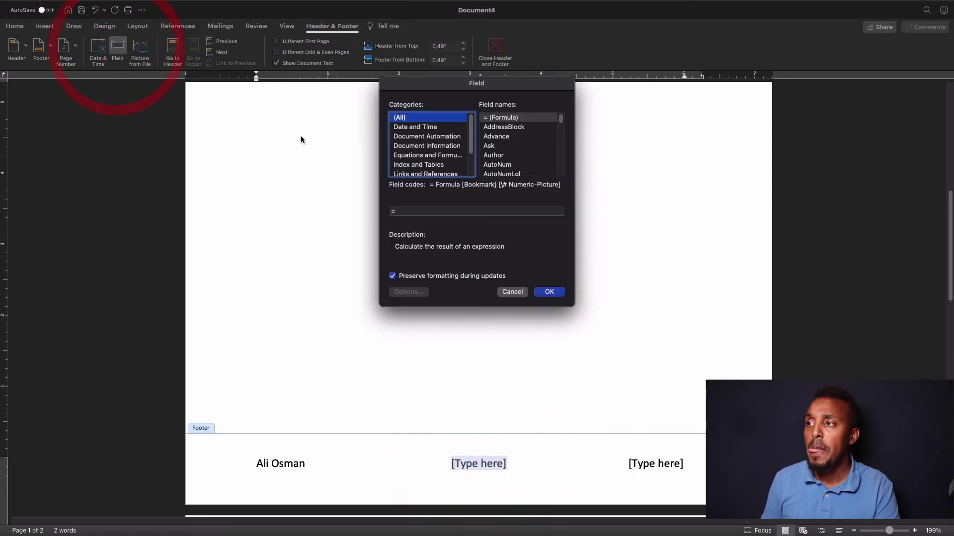
scroll(489, 139, down, 3)
scroll(490, 139, down, 5)
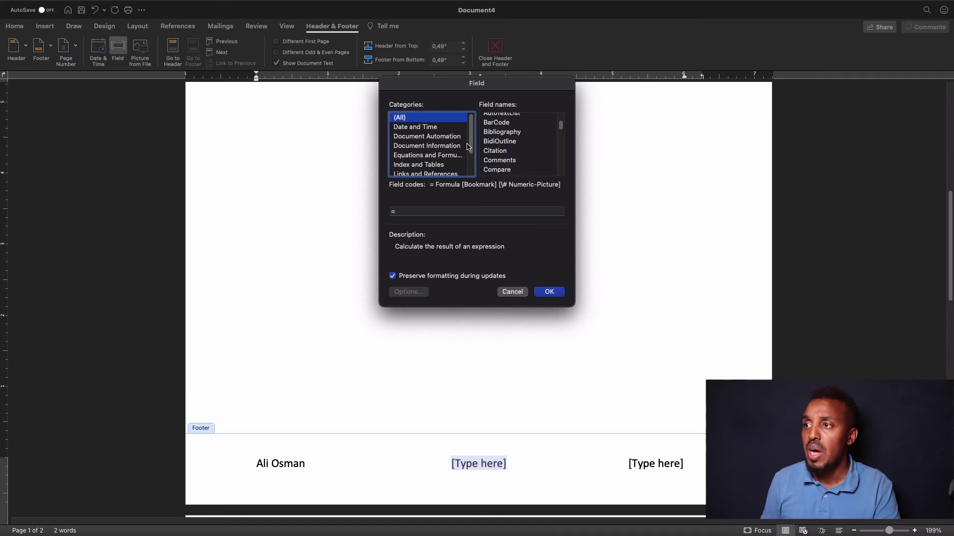
click(403, 127)
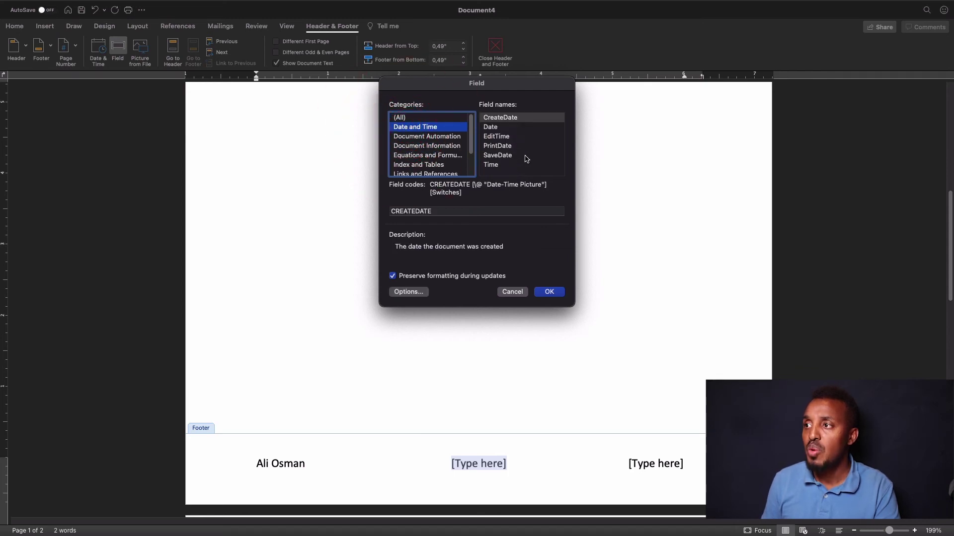
click(490, 127)
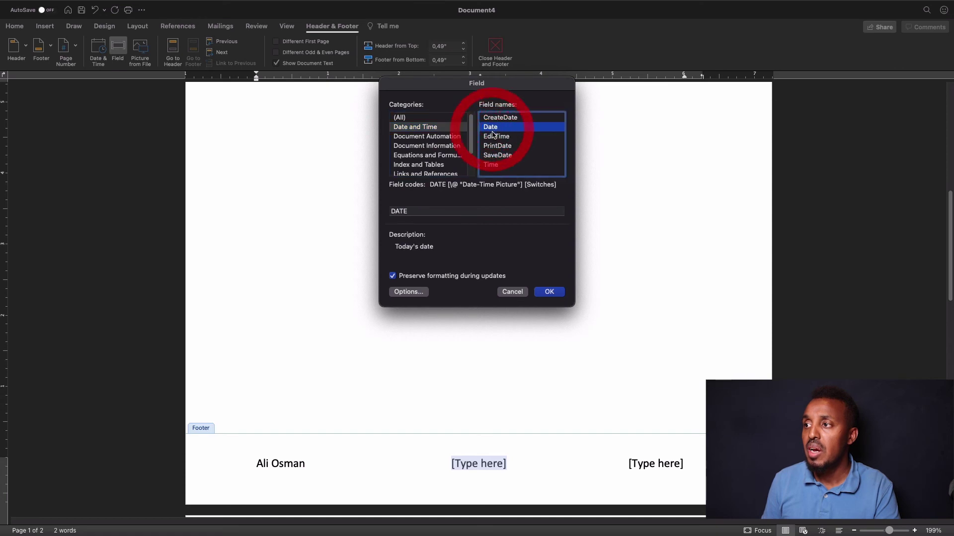
click(547, 292)
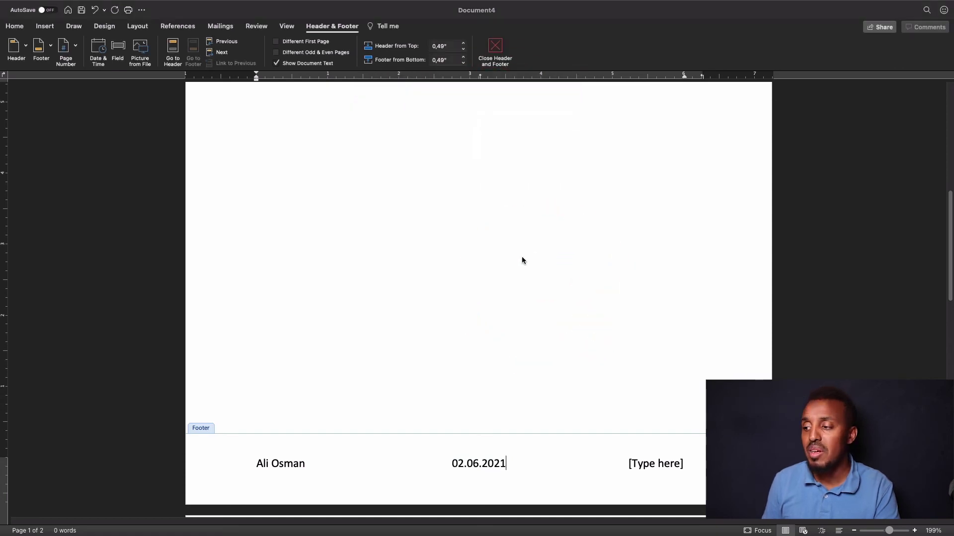
Replace the footer's right placeholder with a Page field and return to the document body.
click(512, 291)
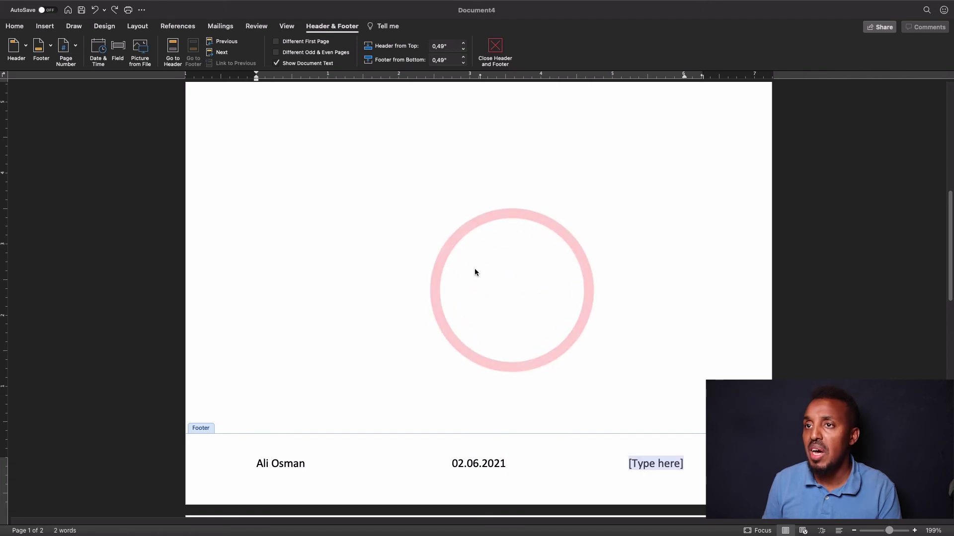
click(118, 47)
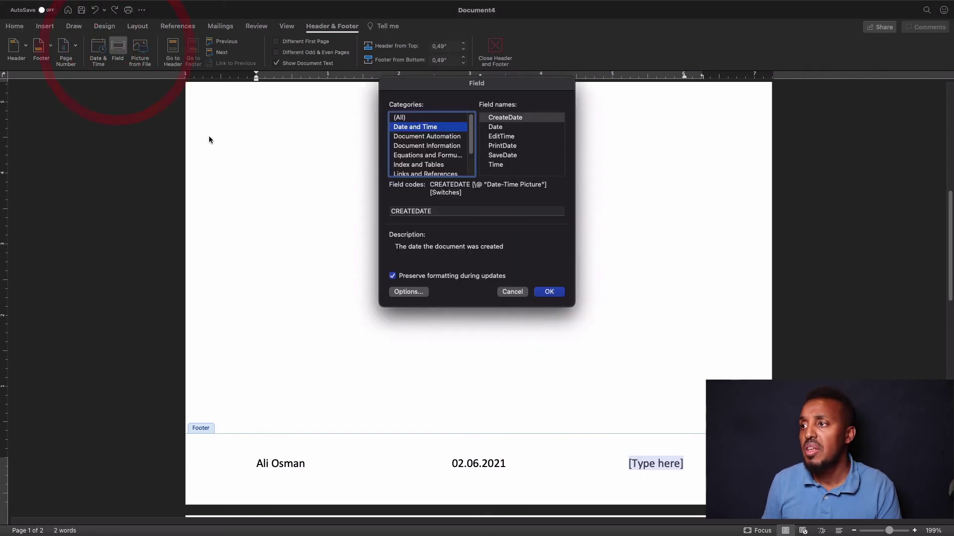
click(408, 117)
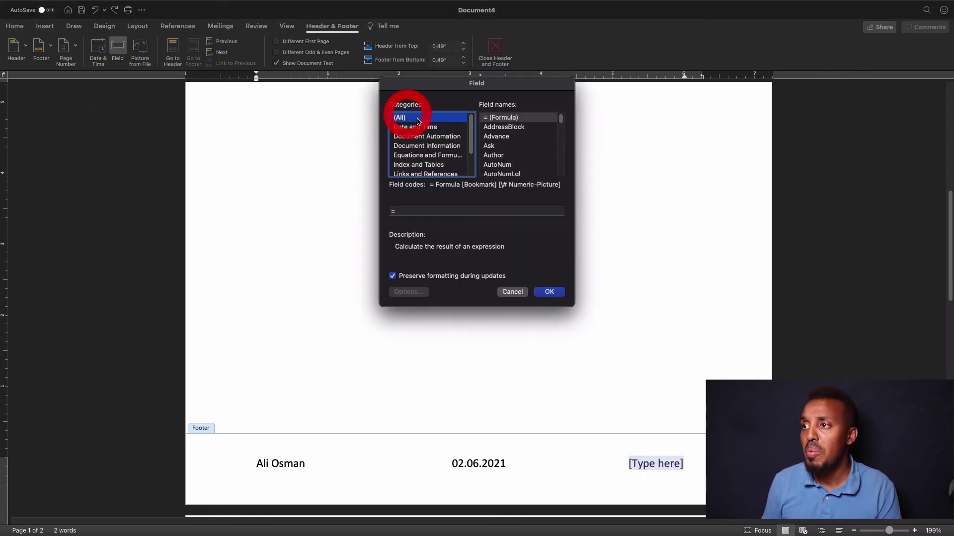
scroll(497, 145, down, 3)
scroll(497, 145, down, 10)
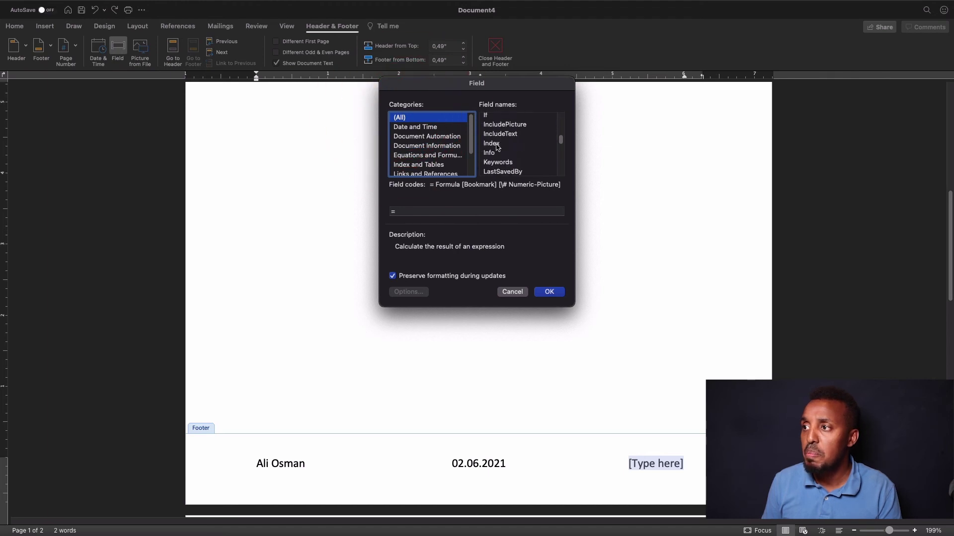
scroll(497, 145, up, 1)
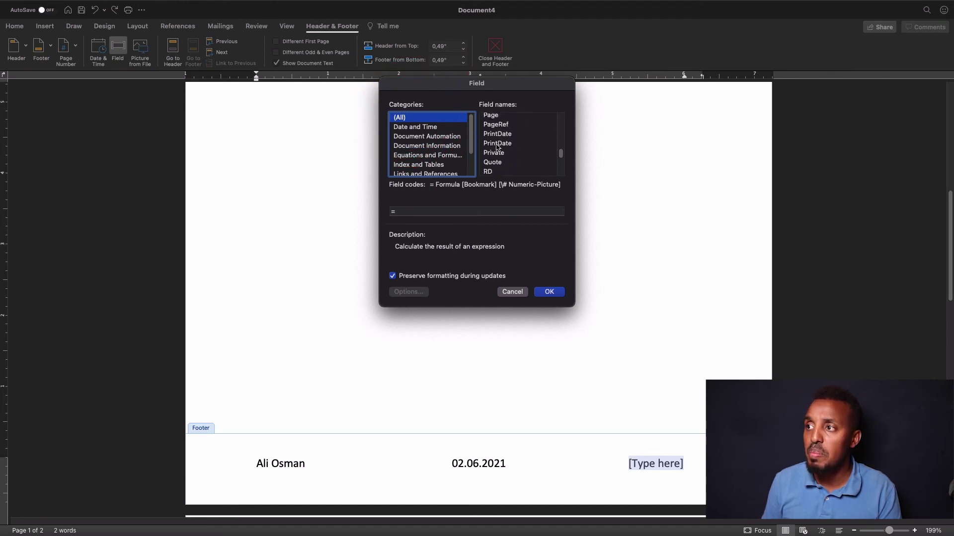
scroll(500, 139, up, 1)
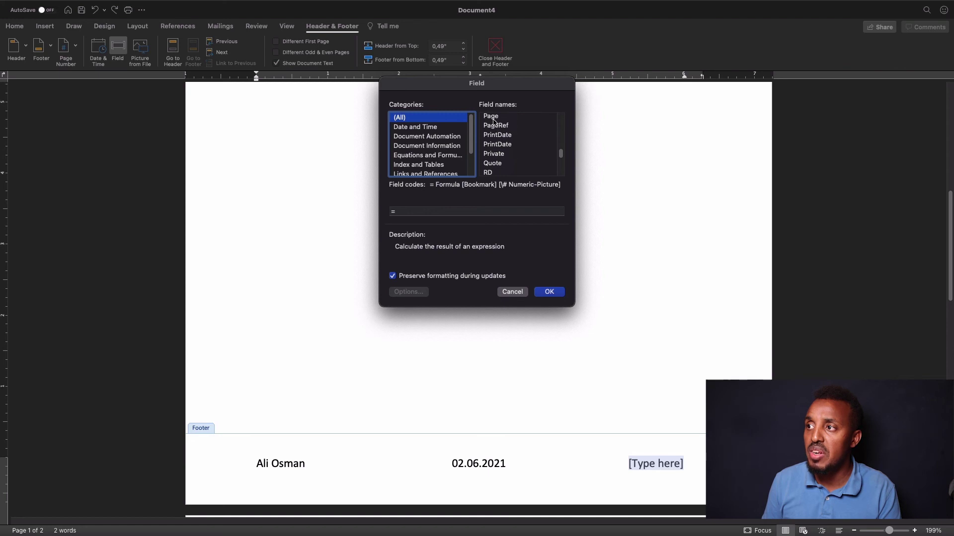
click(493, 117)
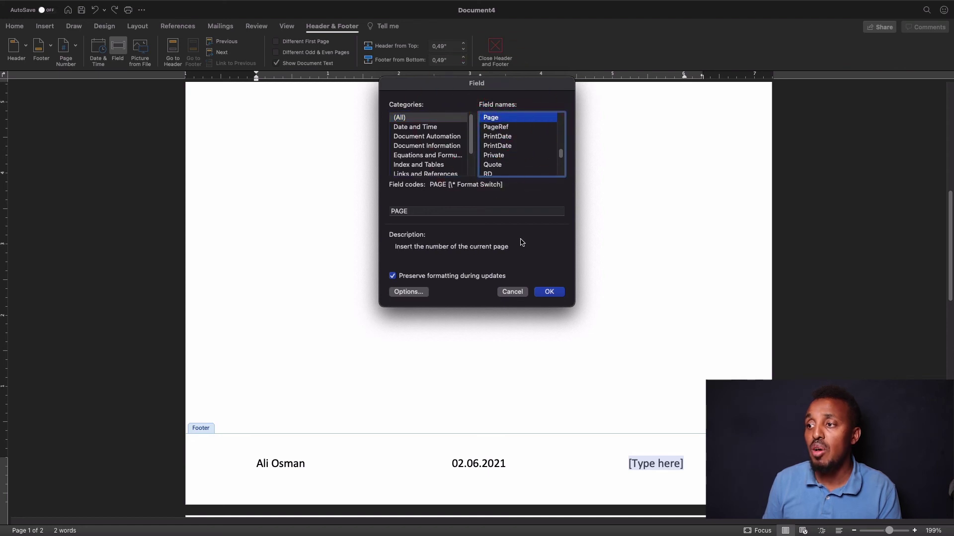
click(546, 293)
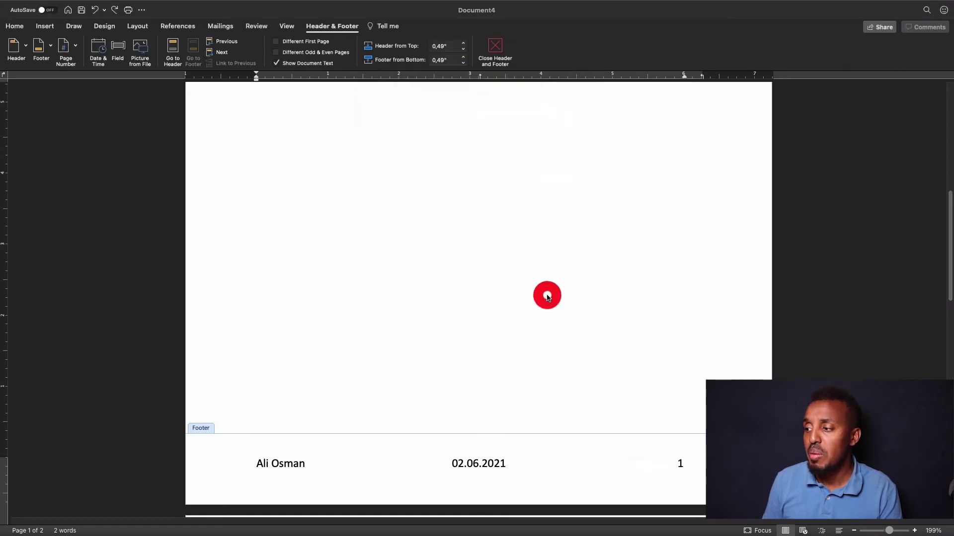
double_click(481, 343)
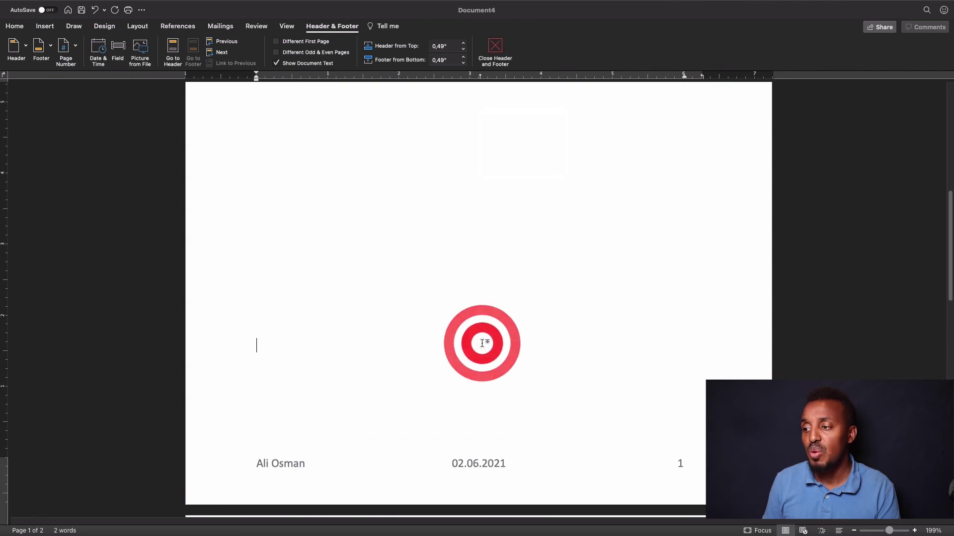